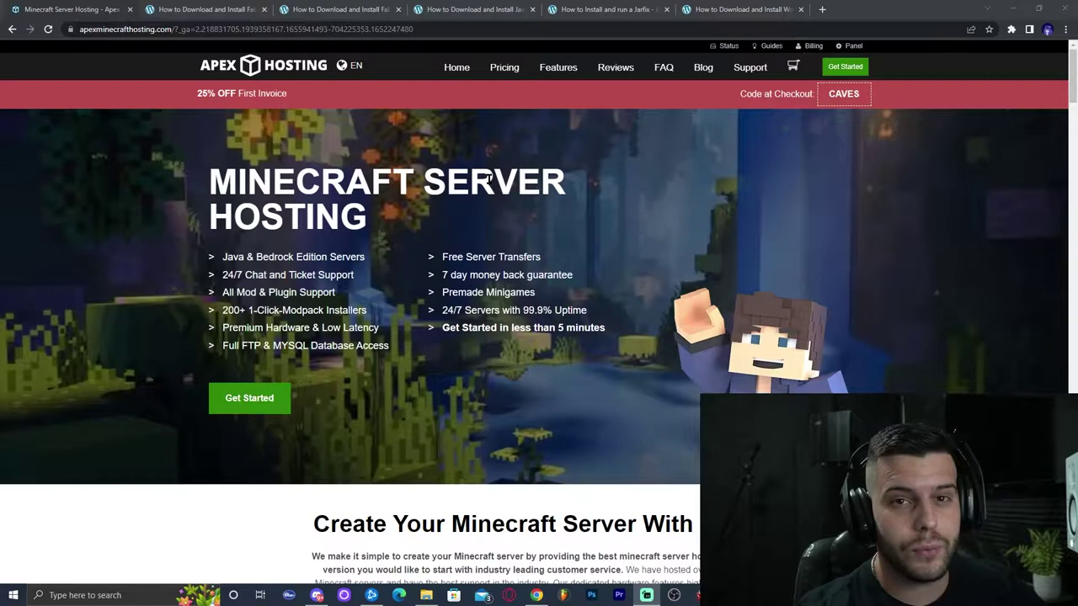
- Open the Fabric Loader download site from the Fabric 1.19 tutorial page
click(312, 187)
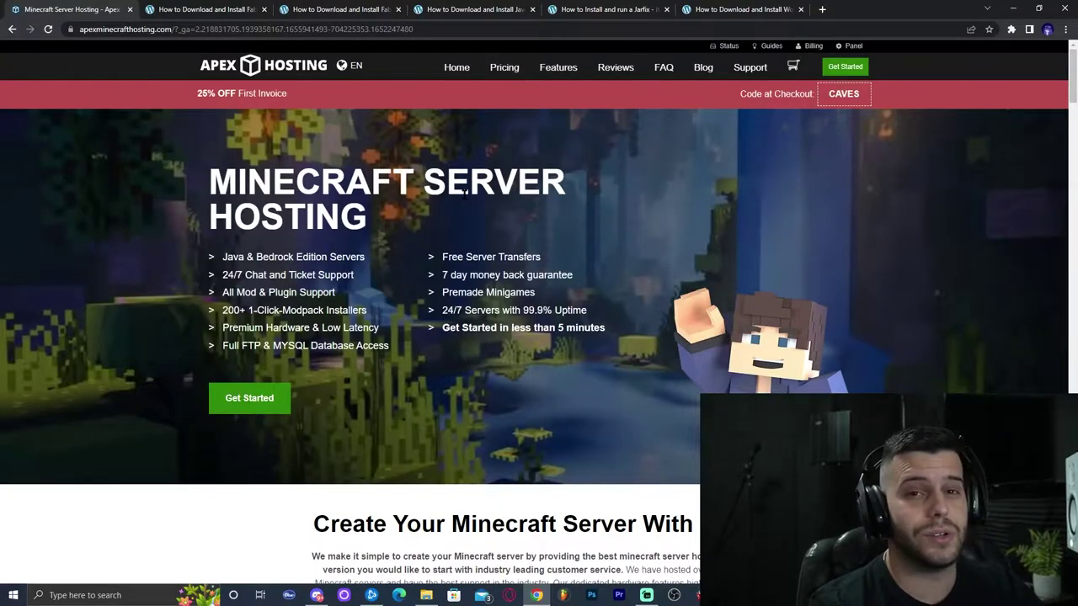
scroll(619, 205, down, 13)
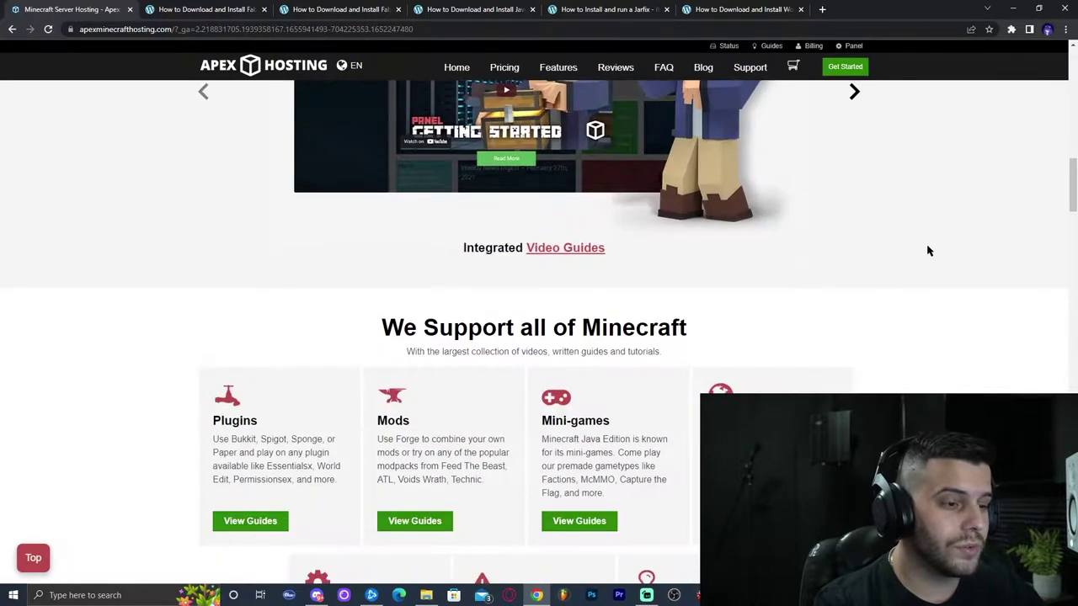
scroll(929, 251, down, 3)
drag(234, 198, 258, 197)
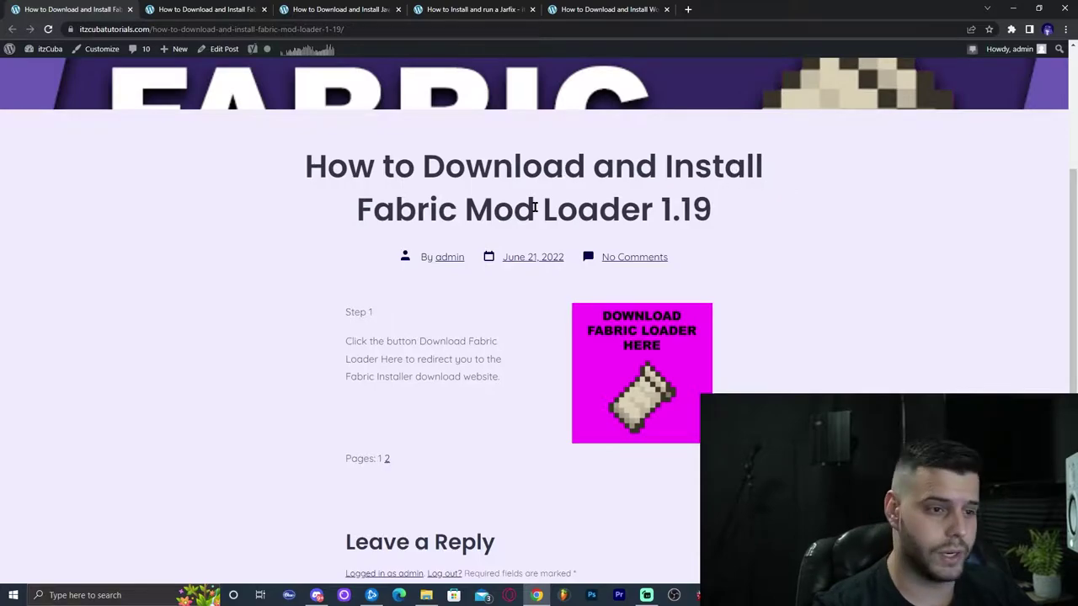
scroll(579, 202, down, 1)
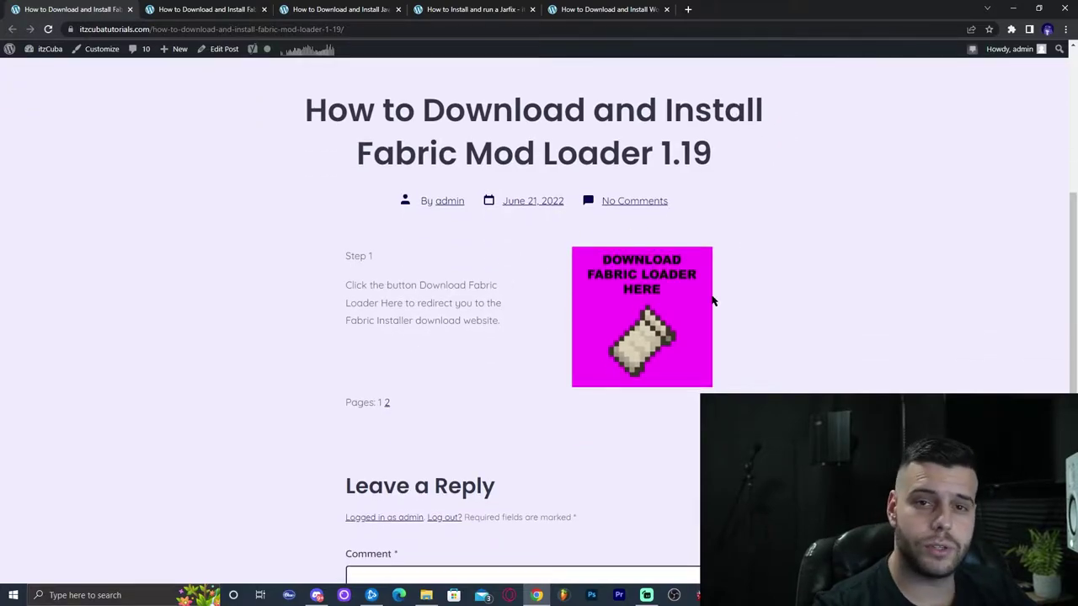
click(653, 283)
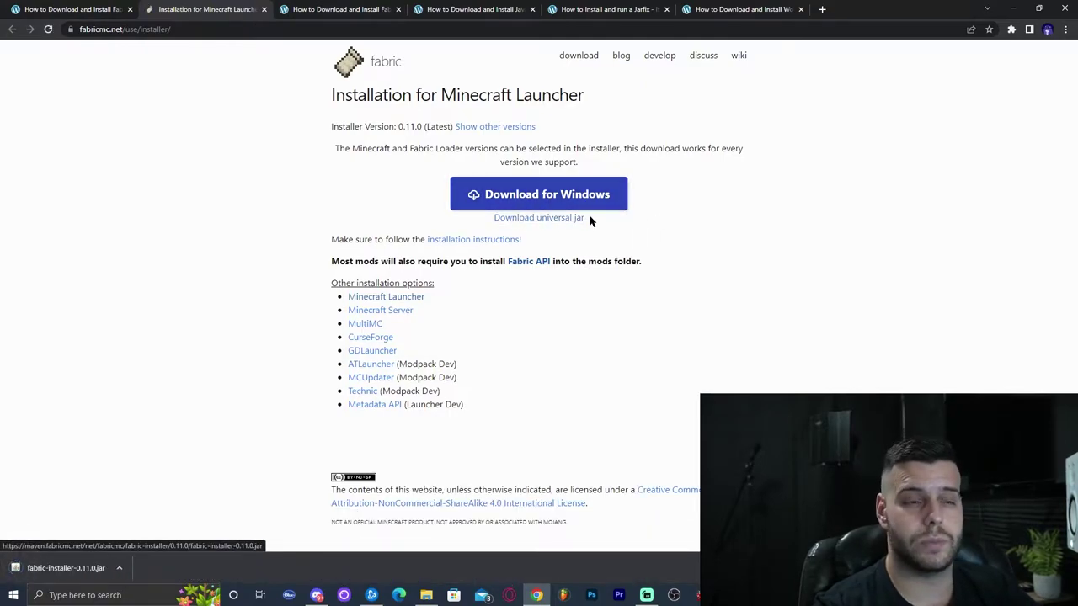
- Place fabric-installer-0.11.0.jar on the desktop and close the installer page
key(super+Down)
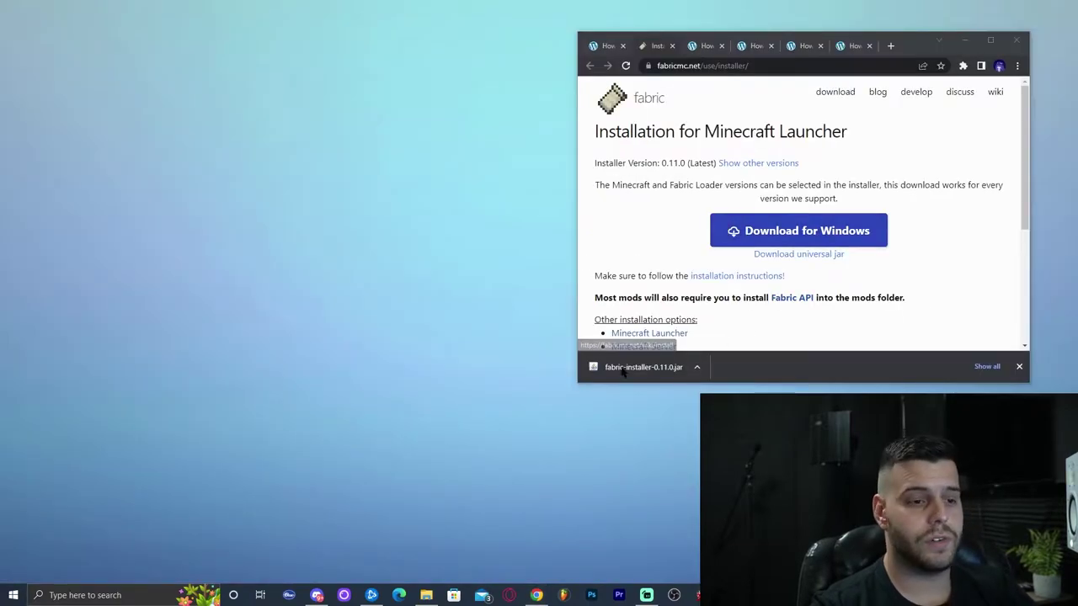
drag(739, 383, 306, 181)
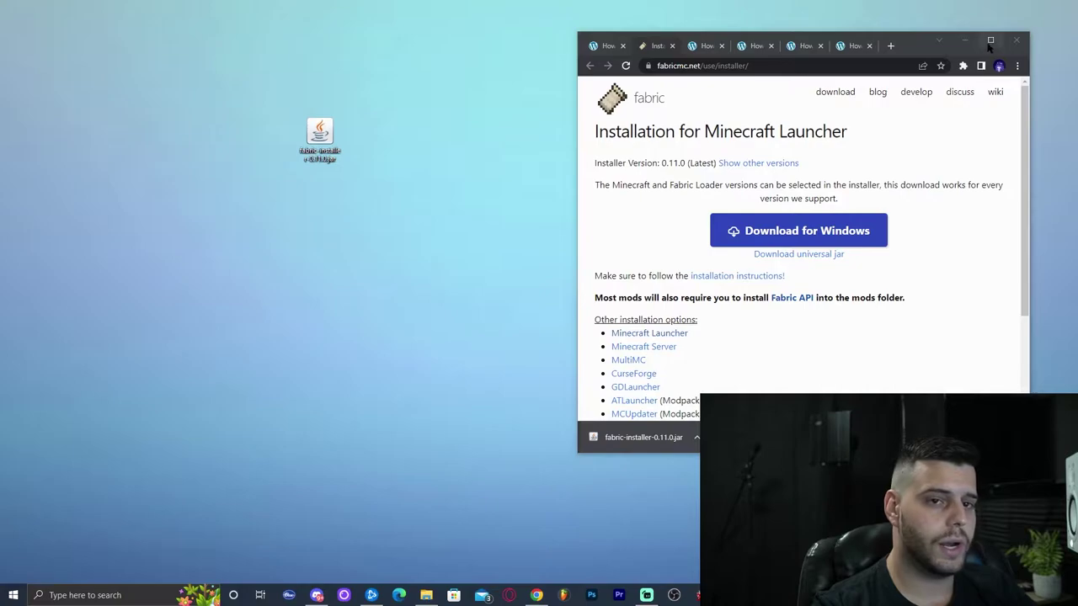
click(990, 40)
click(264, 9)
click(80, 8)
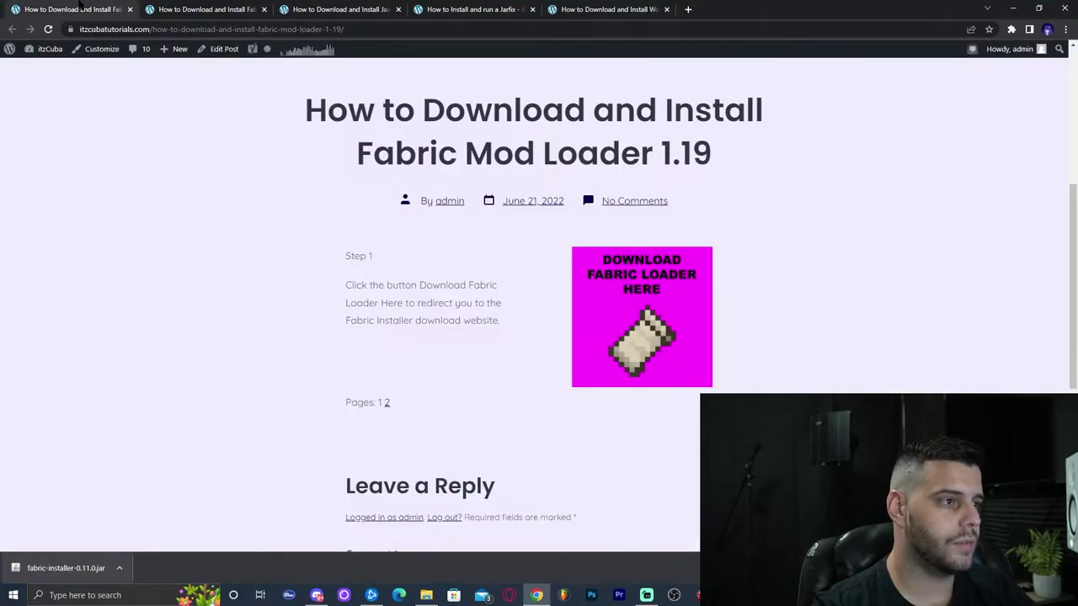
- Close the Fabric Mod Loader tutorial and open the Fabric API download page
click(129, 10)
scroll(540, 250, down, 2)
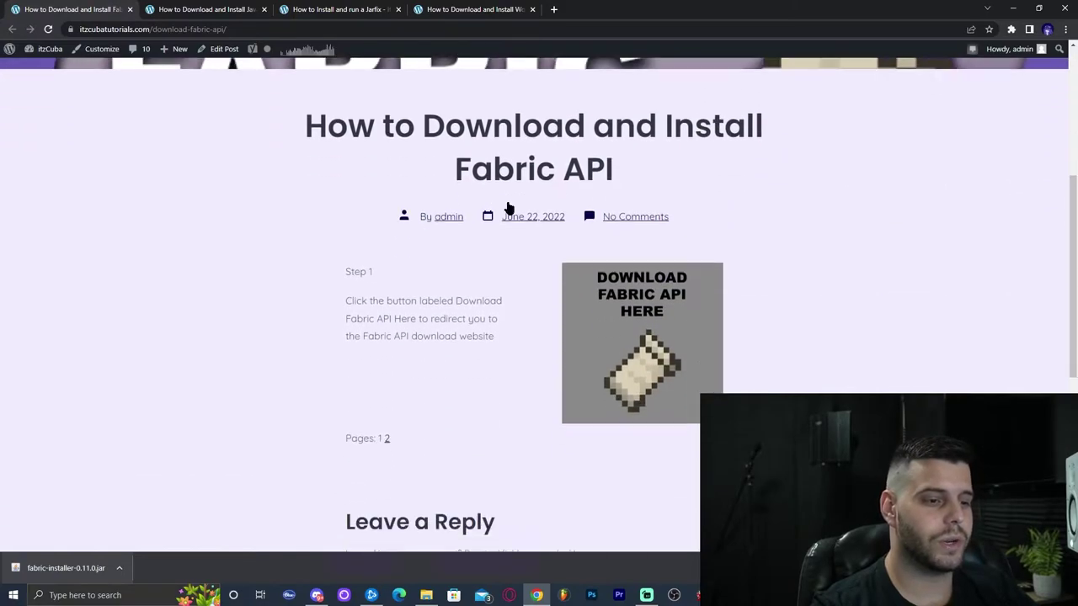
drag(625, 154, 435, 167)
click(645, 149)
drag(624, 147, 451, 158)
click(543, 153)
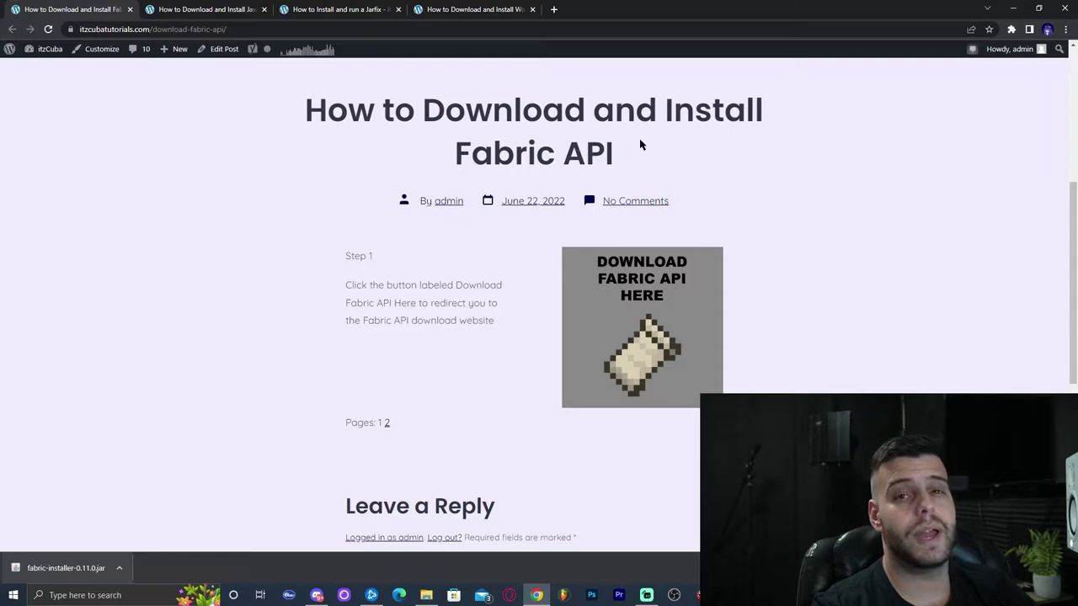
drag(645, 158, 462, 154)
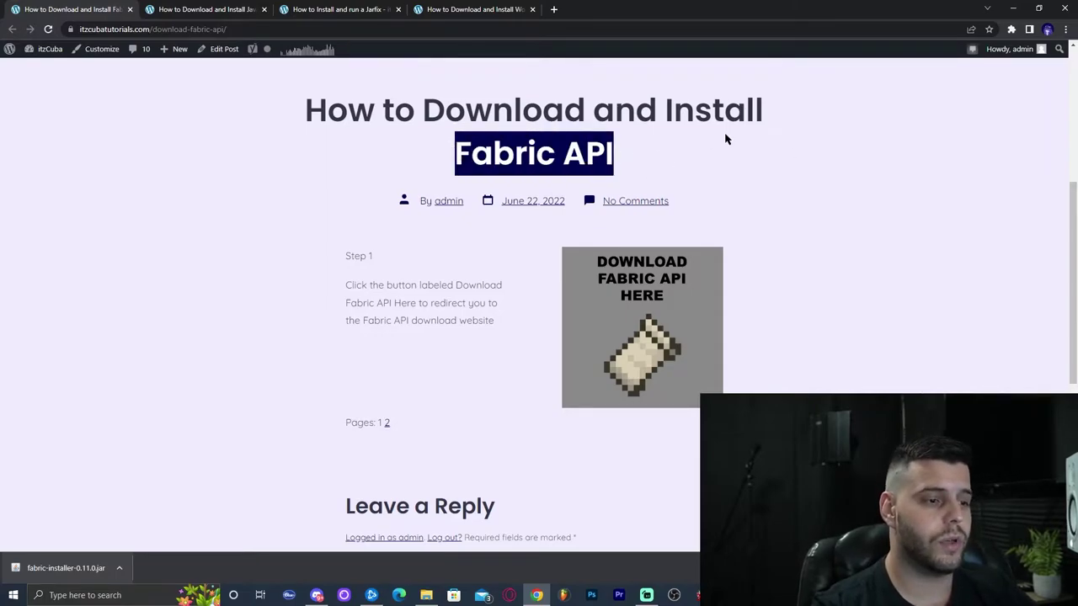
click(699, 148)
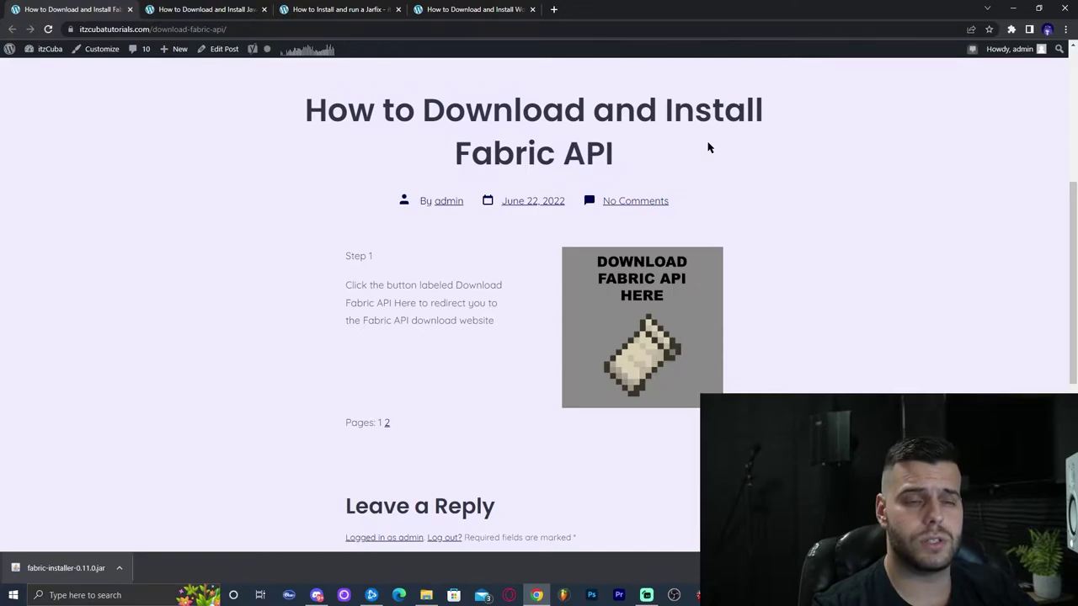
click(665, 297)
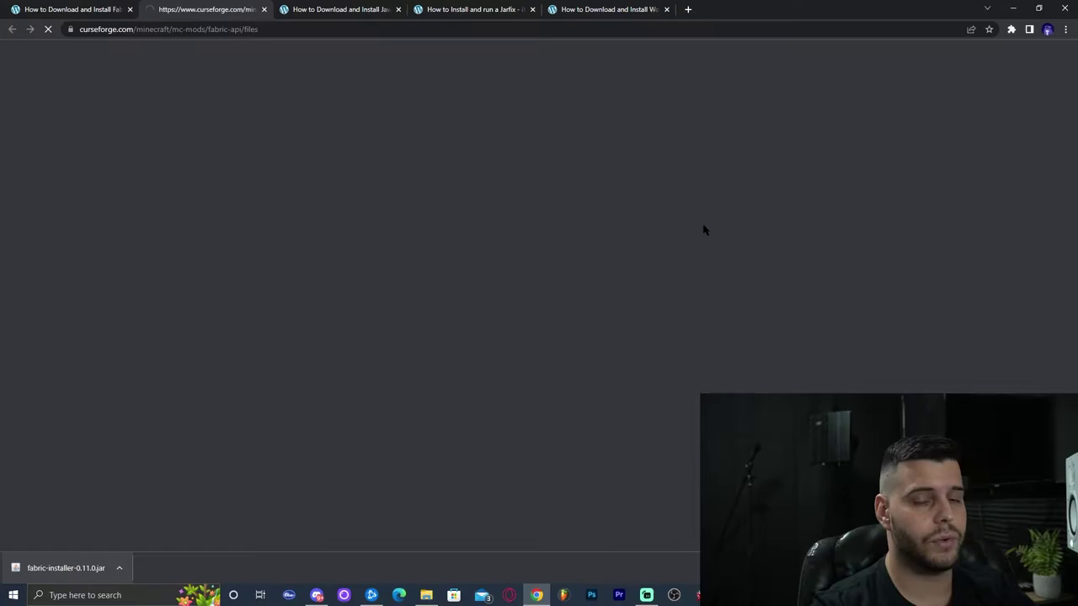
- Download the newest Fabric API 0.56.1 build for Minecraft 1.19 from Recent Files
scroll(570, 213, down, 5)
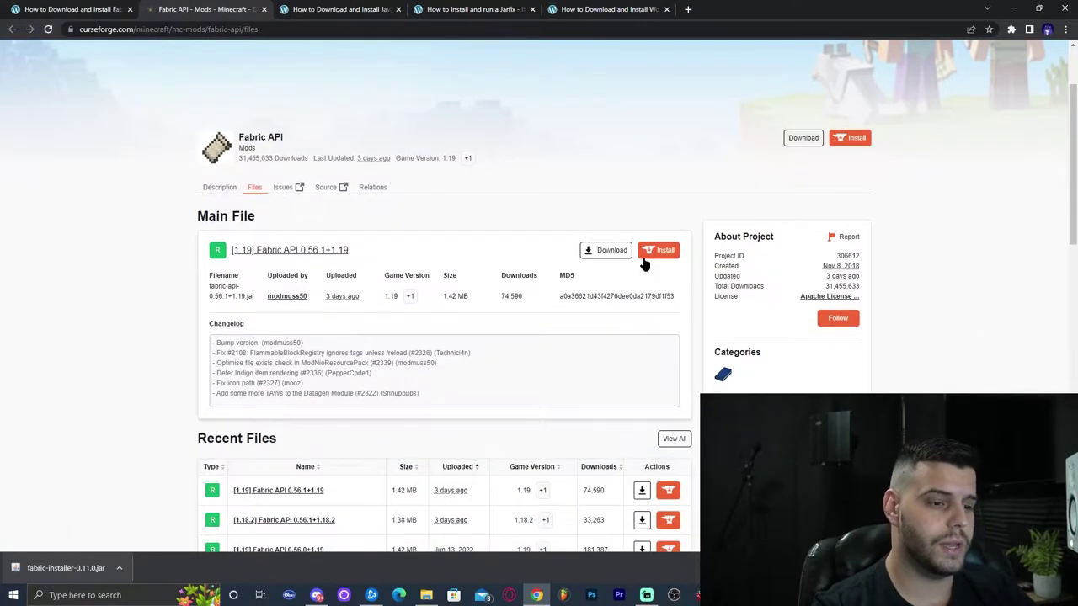
scroll(887, 199, down, 2)
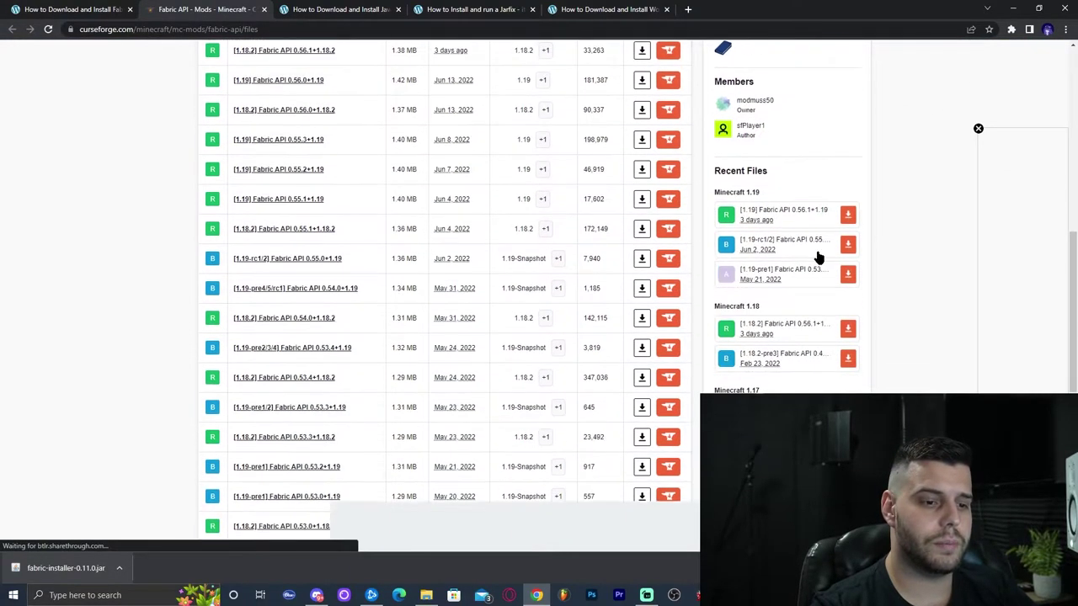
drag(718, 160, 777, 176)
scroll(777, 176, up, 3)
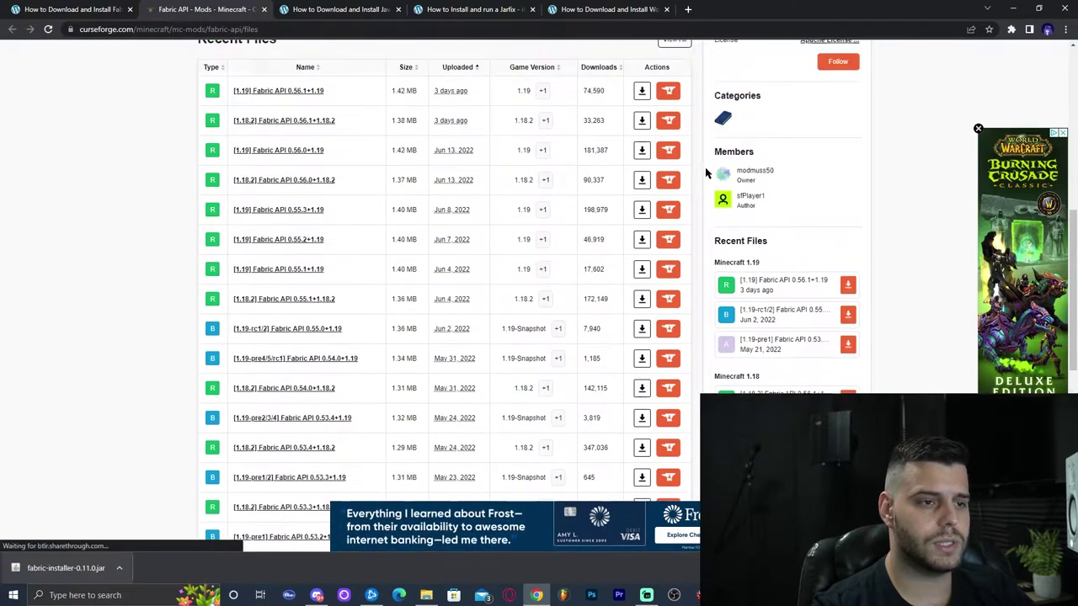
scroll(349, 157, down, 1)
scroll(758, 184, down, 2)
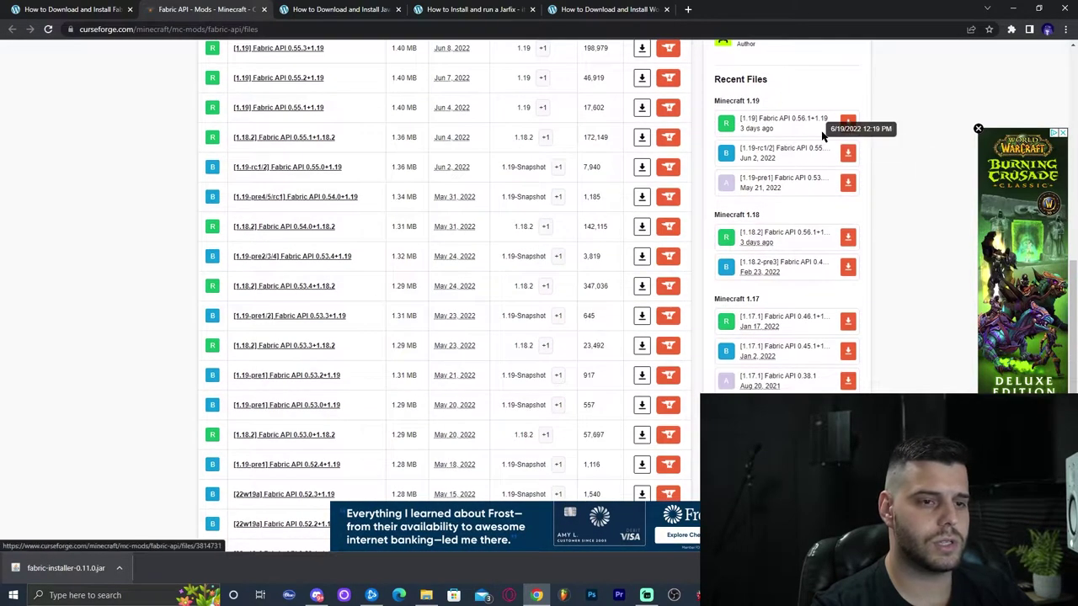
click(847, 122)
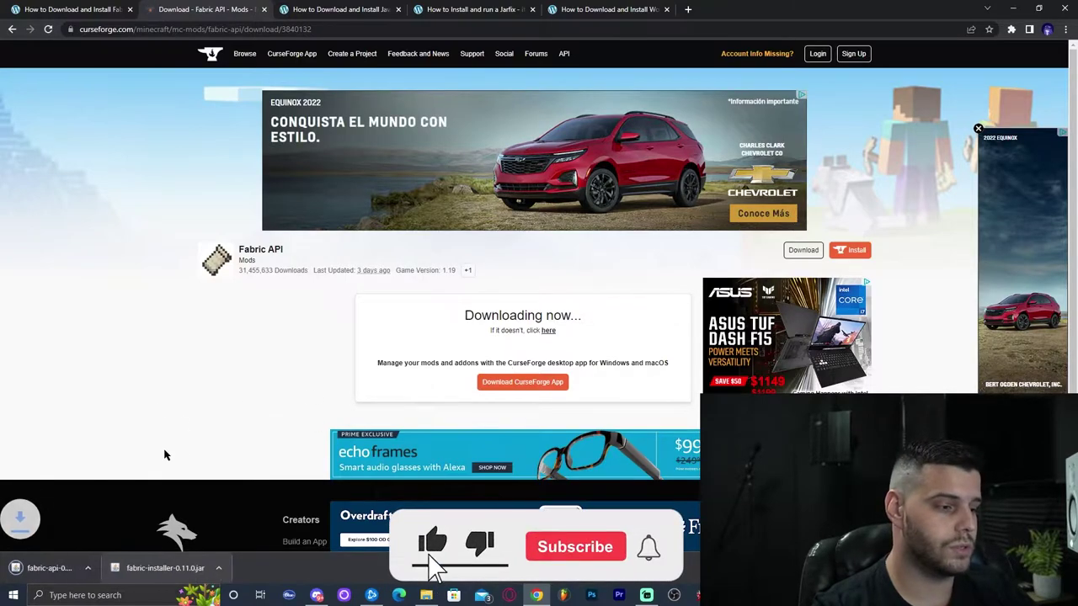
- Save the Fabric API jar onto the desktop and close its download page
double_click(828, 9)
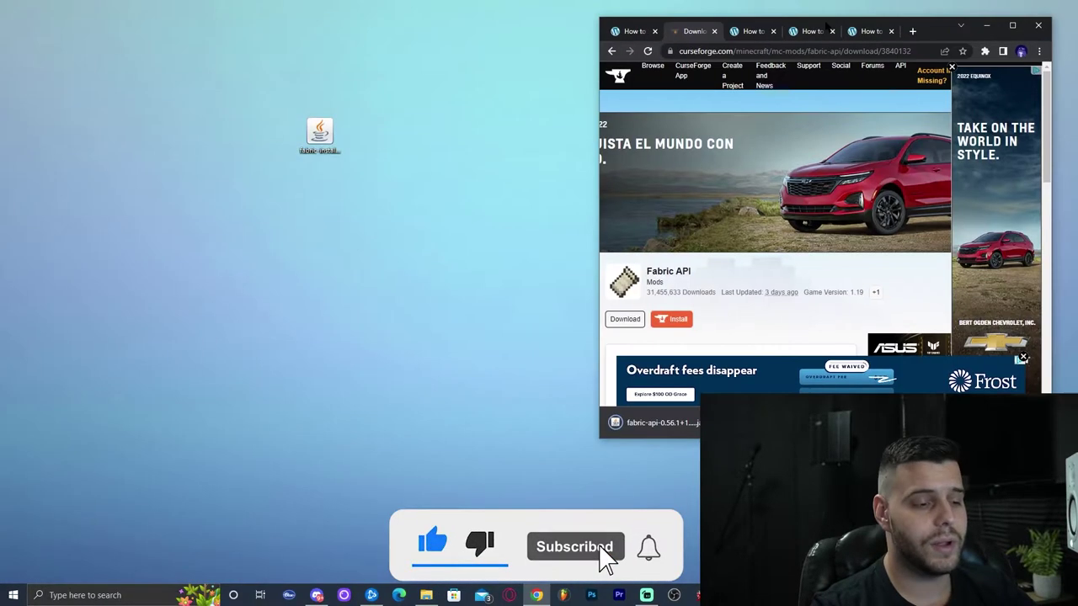
drag(827, 25, 811, 18)
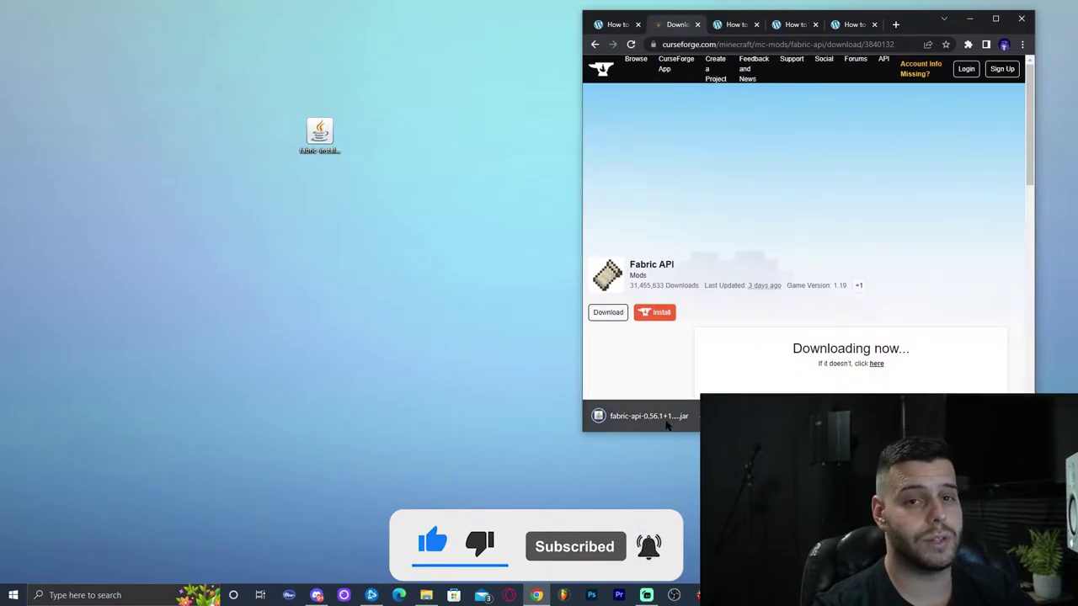
drag(640, 416, 328, 202)
click(995, 19)
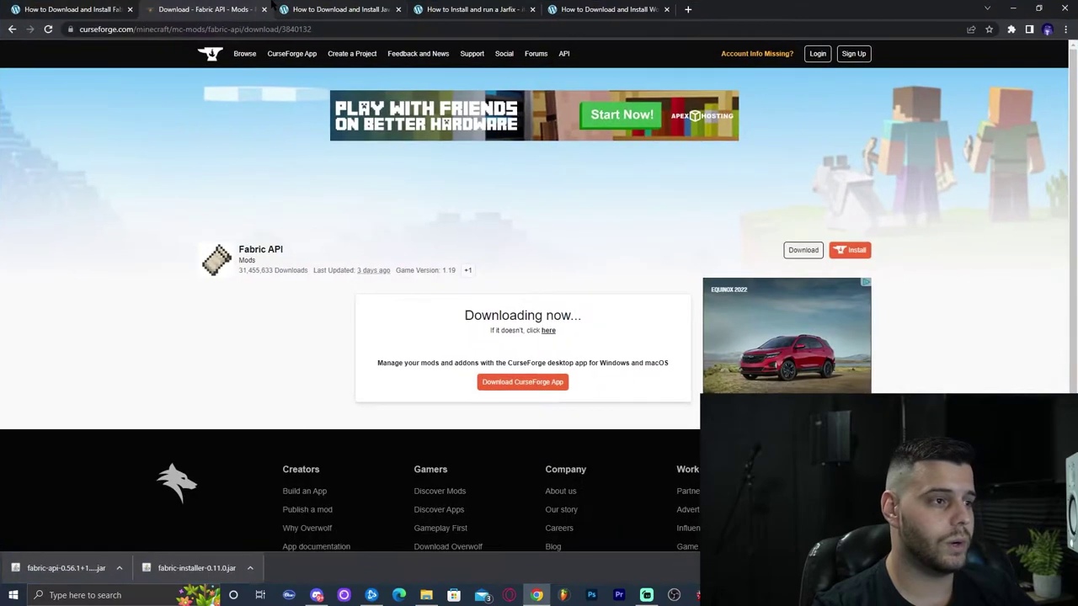
click(264, 9)
- Close the Fabric API tutorial, check both Fabric jars on the desktop, and scroll the Java 18 guide
click(130, 9)
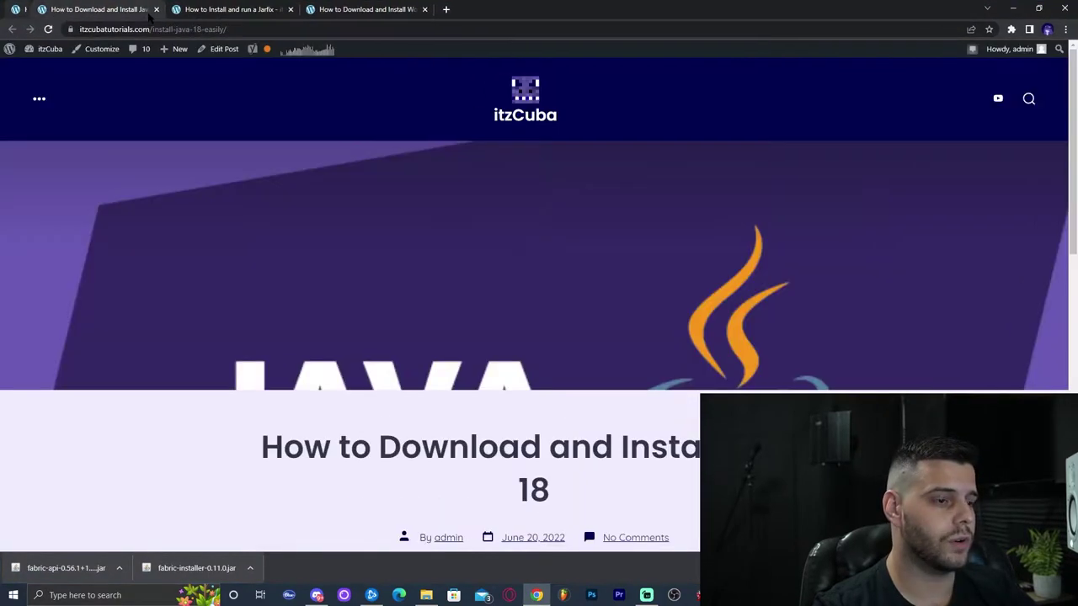
key(super+Down)
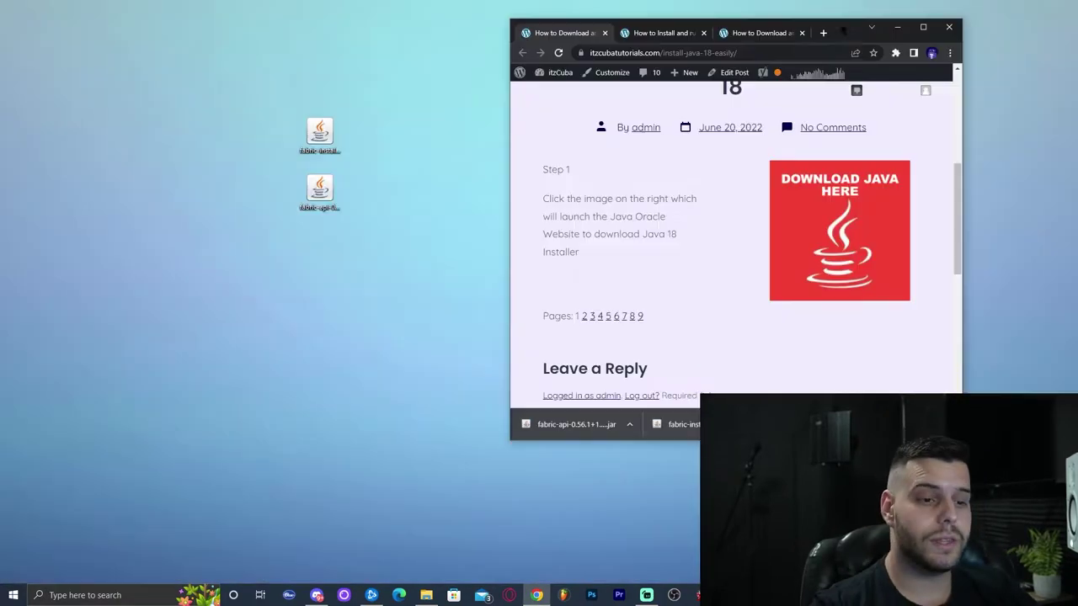
scroll(745, 192, up, 2)
scroll(746, 192, down, 1)
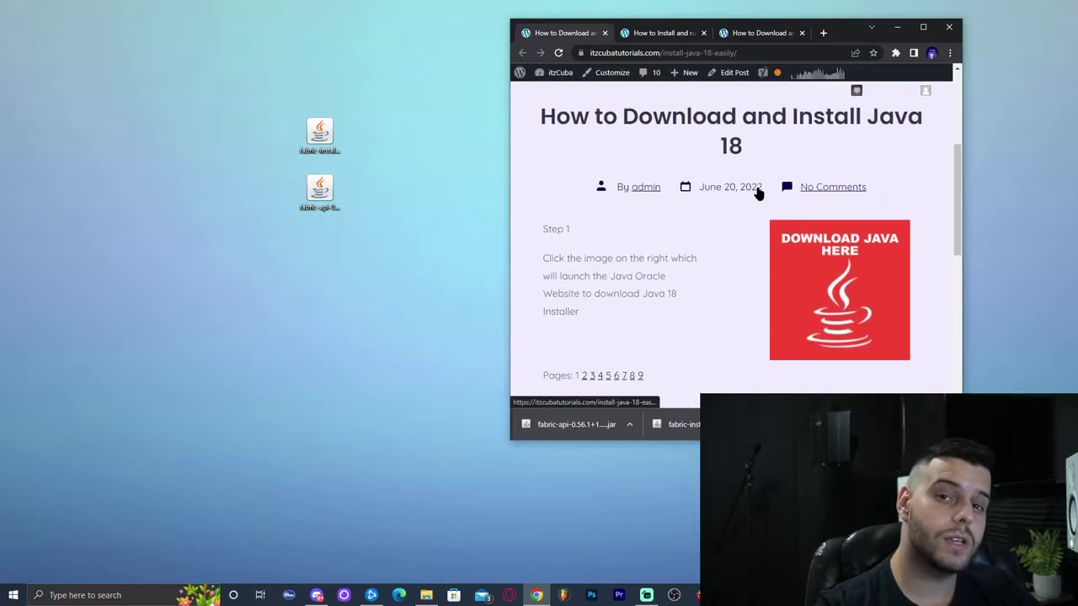
scroll(758, 183, up, 1)
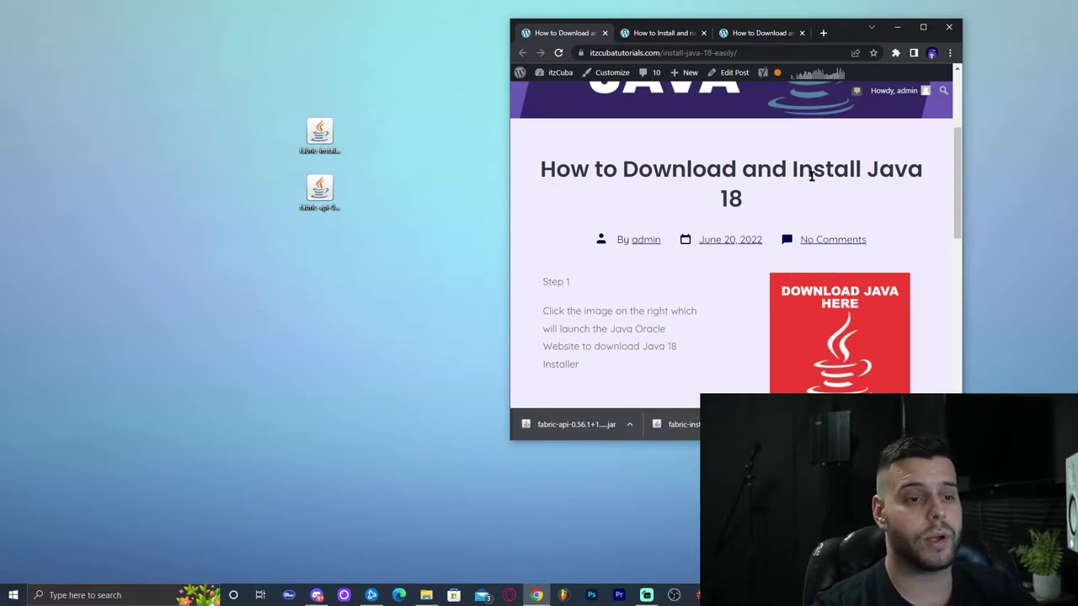
drag(825, 440, 825, 503)
drag(265, 58, 280, 92)
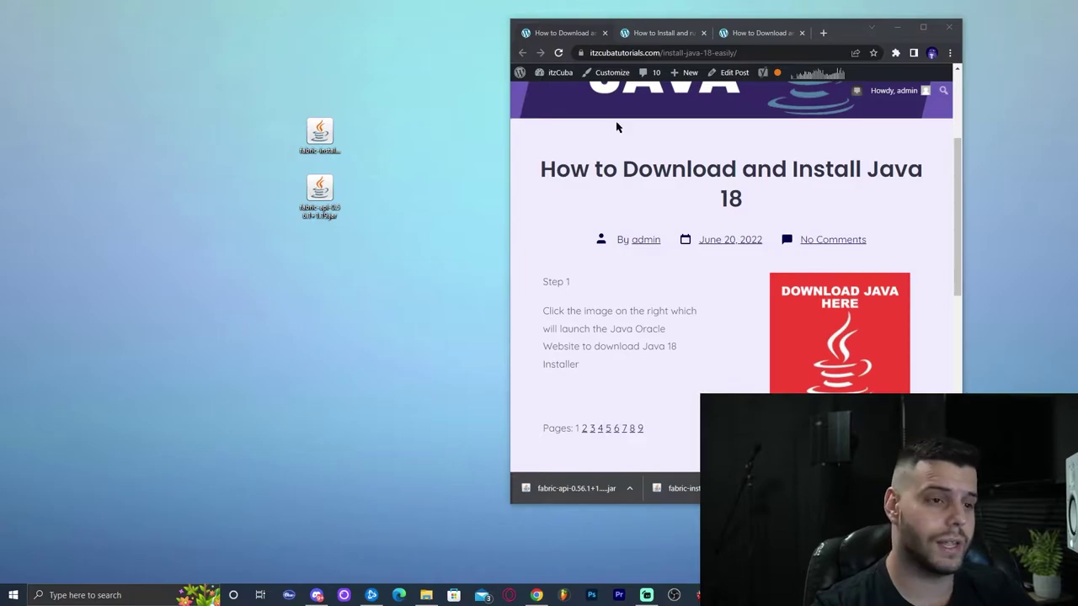
click(923, 27)
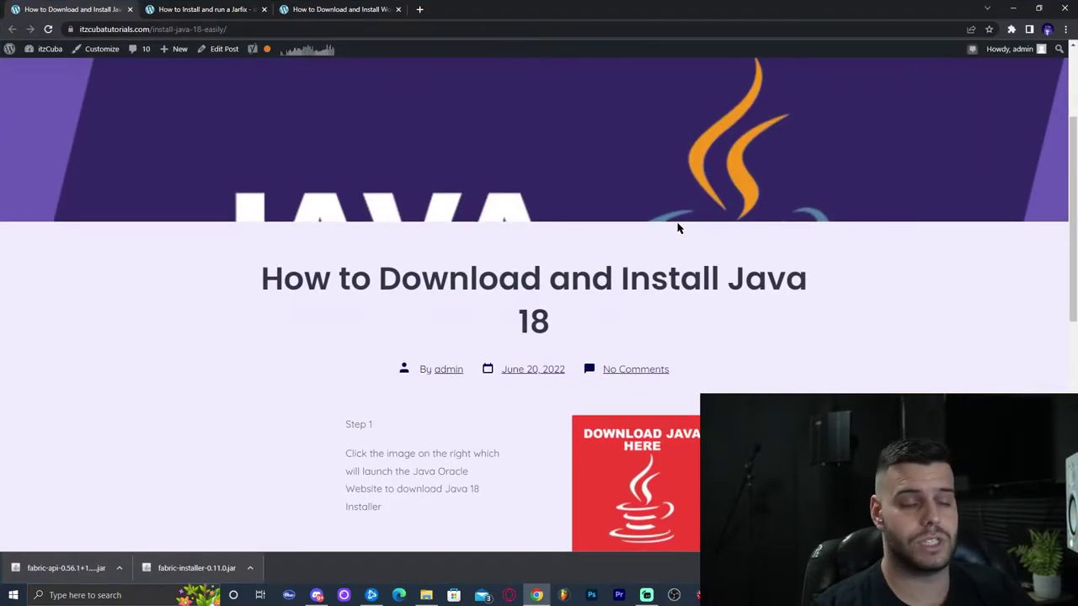
scroll(507, 327, down, 2)
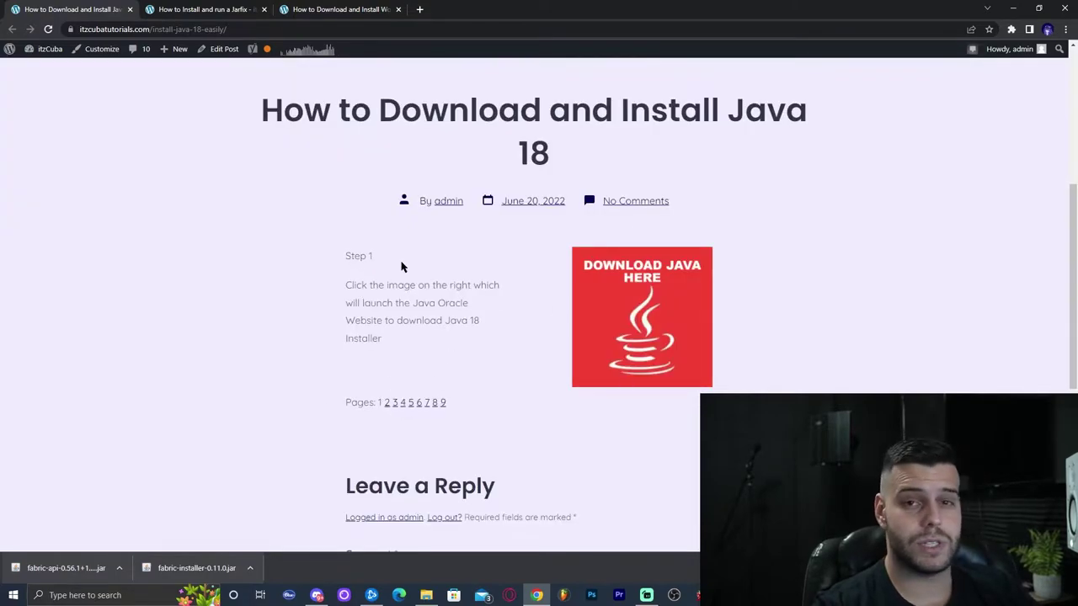
- Download the JDK 18 Windows x64 Installer .exe from Oracle Java Downloads
click(658, 295)
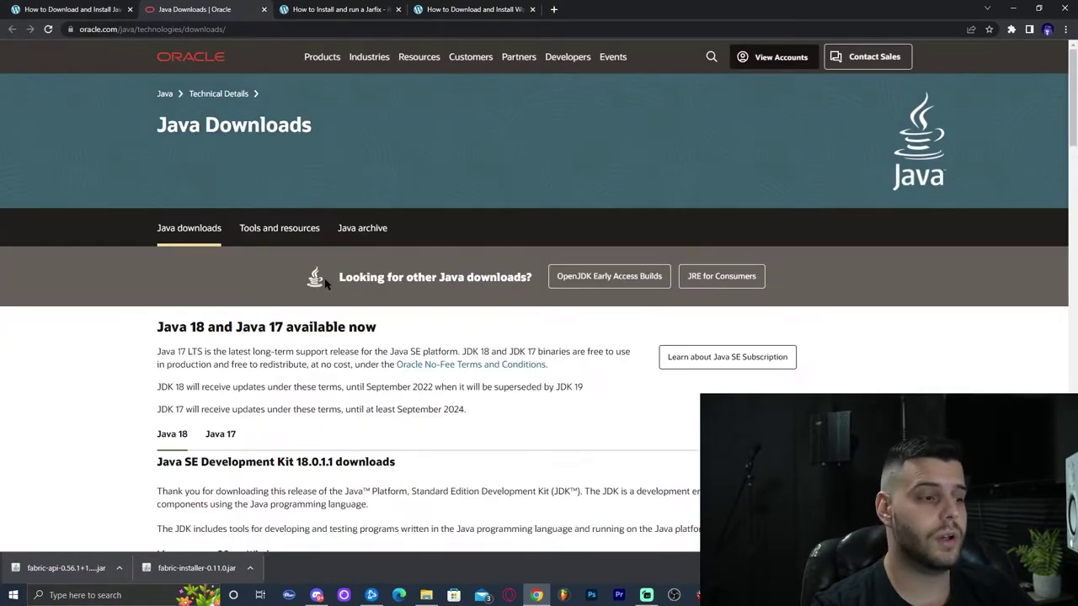
scroll(401, 213, down, 3)
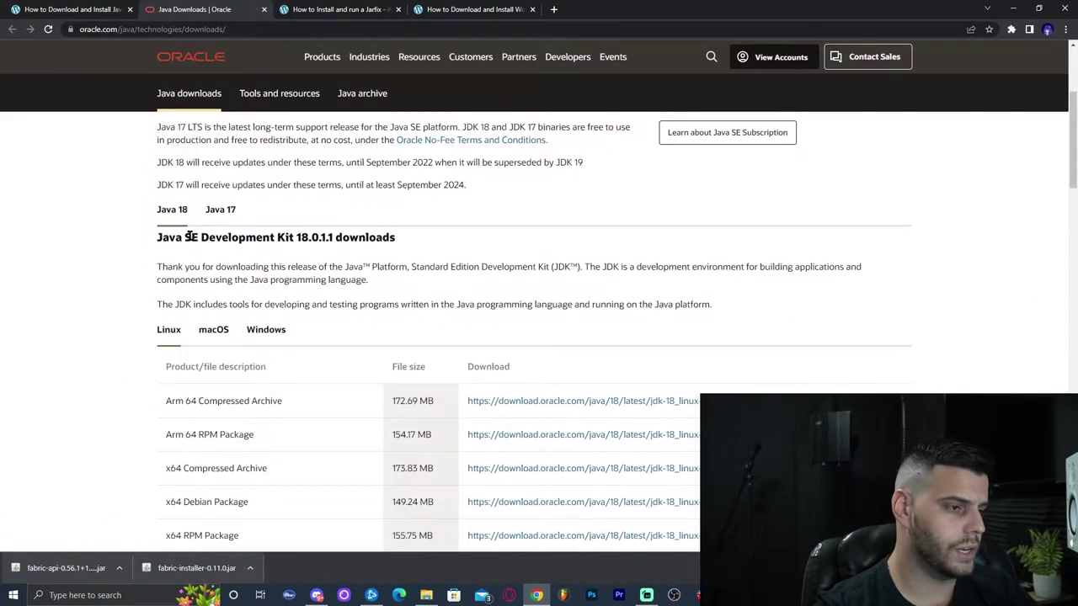
click(173, 210)
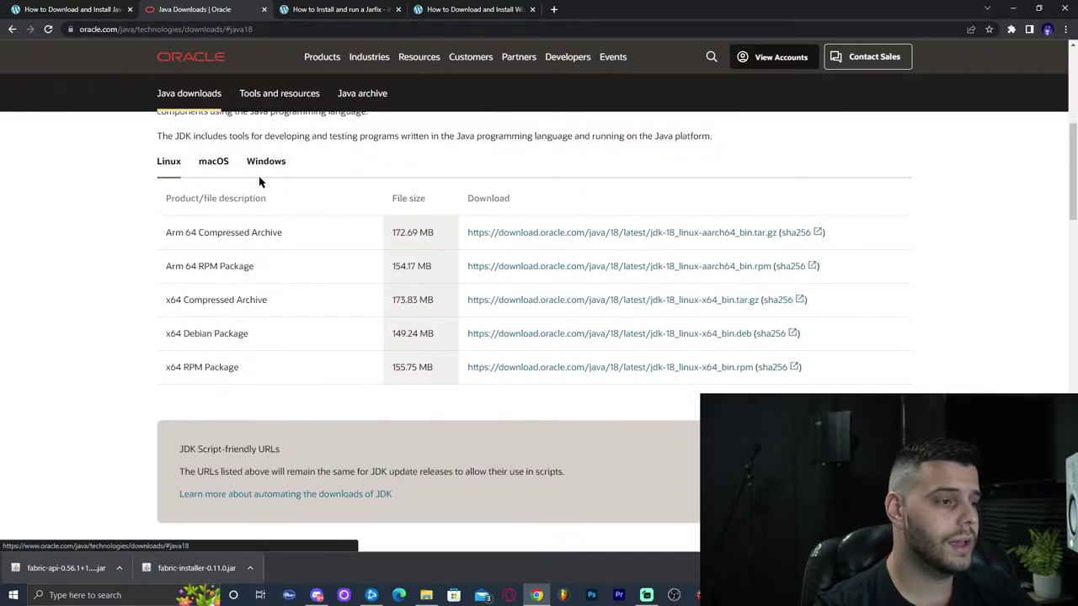
click(268, 165)
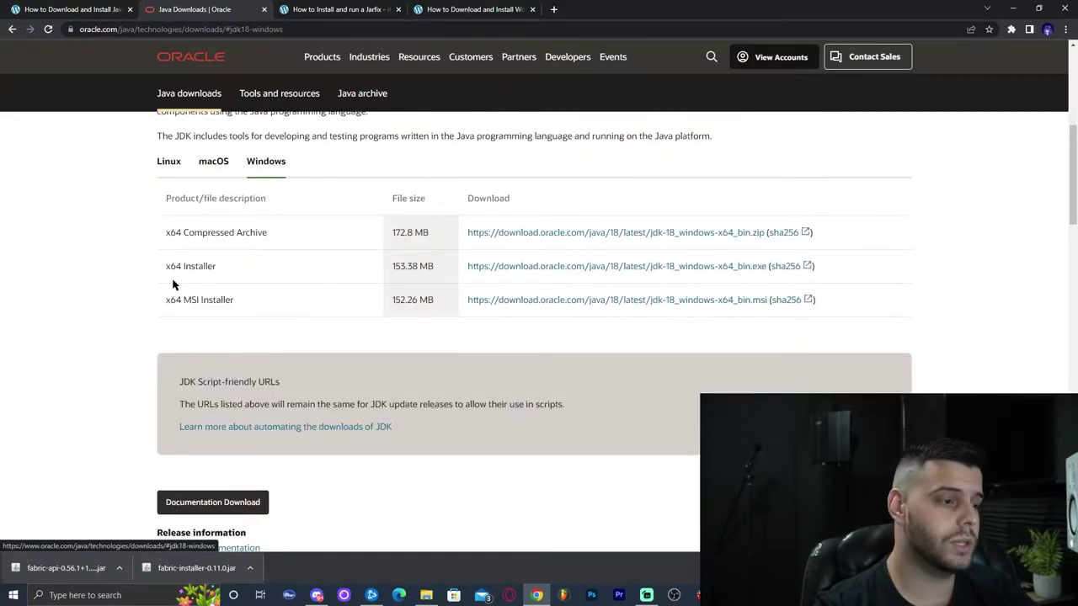
drag(223, 270, 185, 264)
click(272, 269)
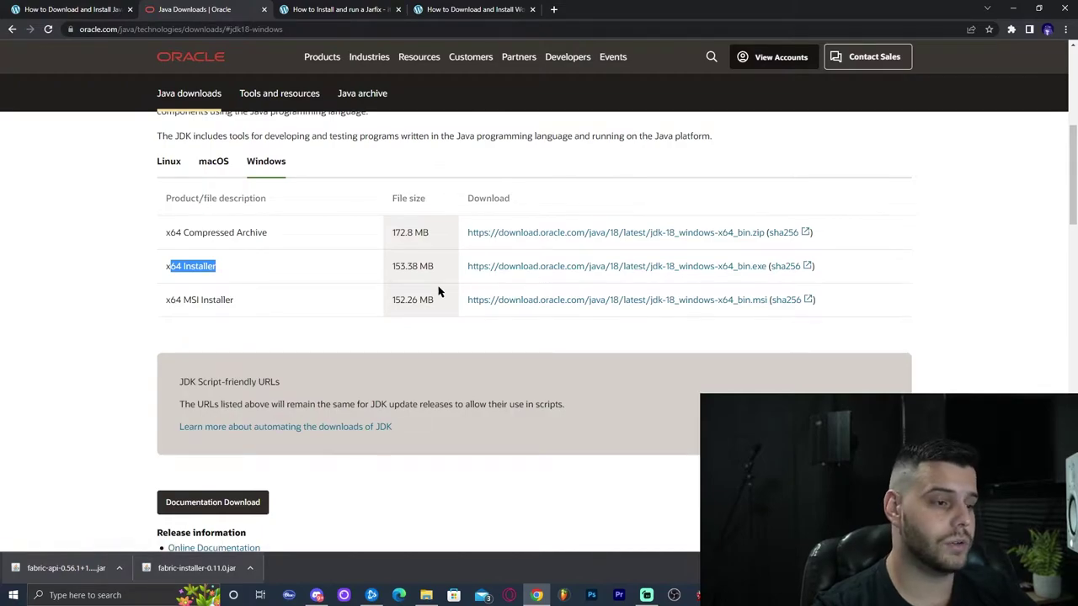
click(532, 271)
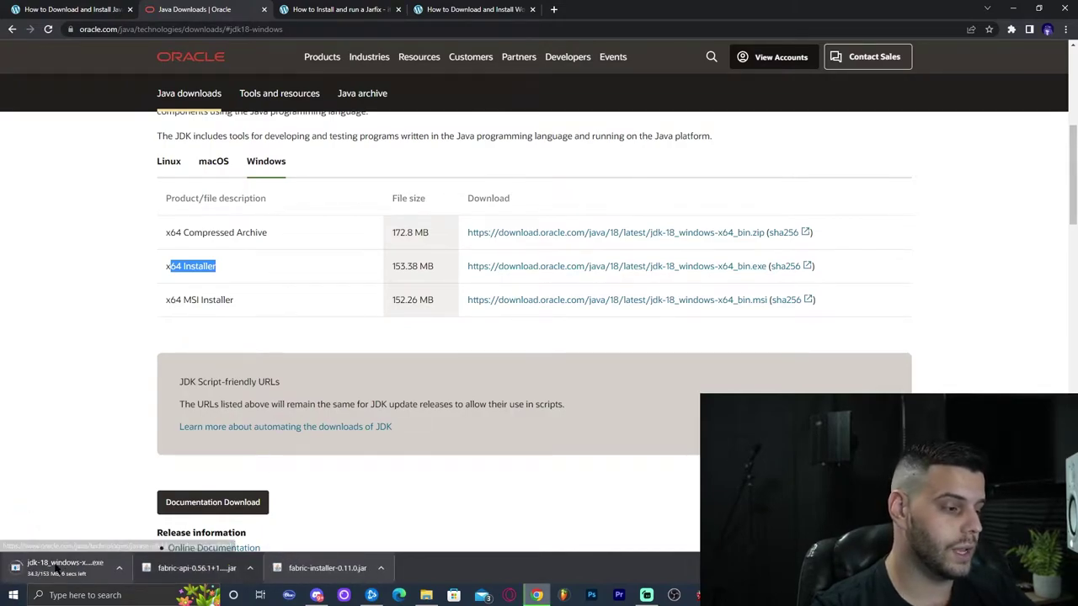
- Move the 153.38 MB JDK installer onto the desktop and close the Java tutorial tab
double_click(732, 6)
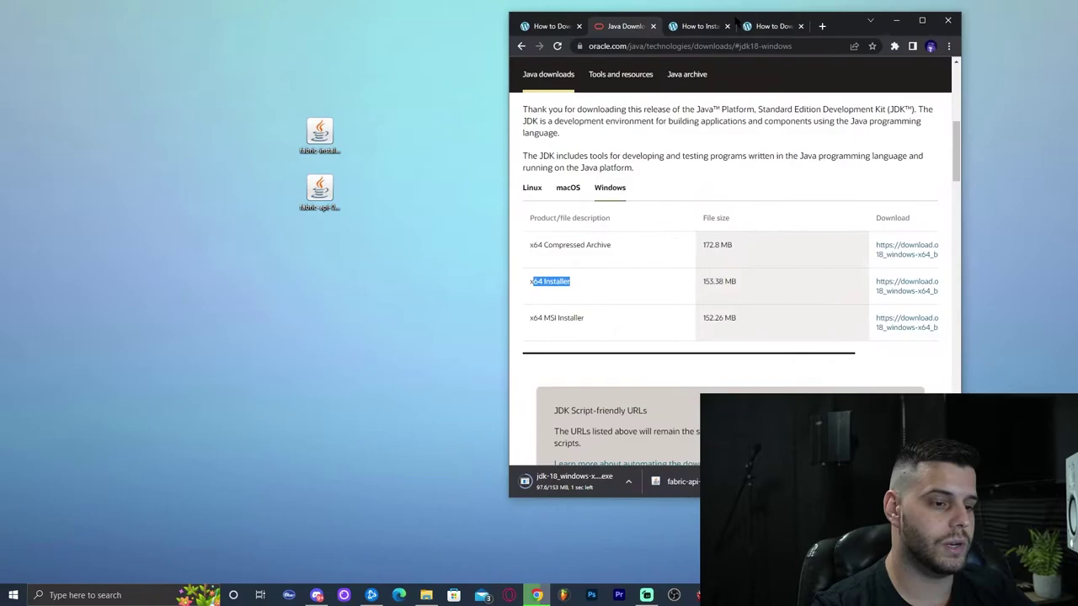
click(578, 487)
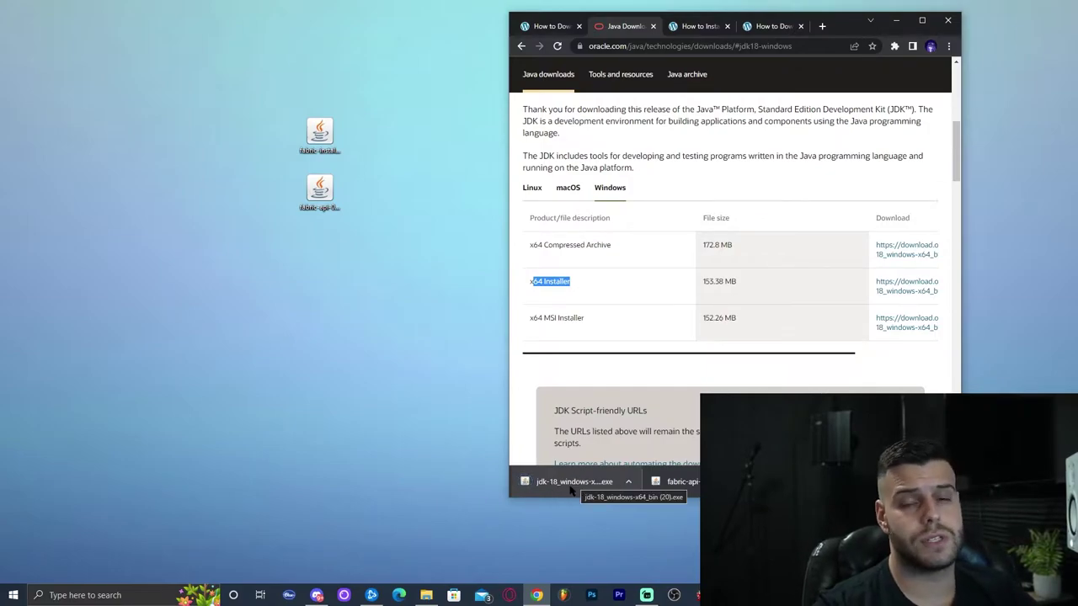
drag(569, 493, 385, 265)
drag(395, 319, 295, 94)
click(922, 20)
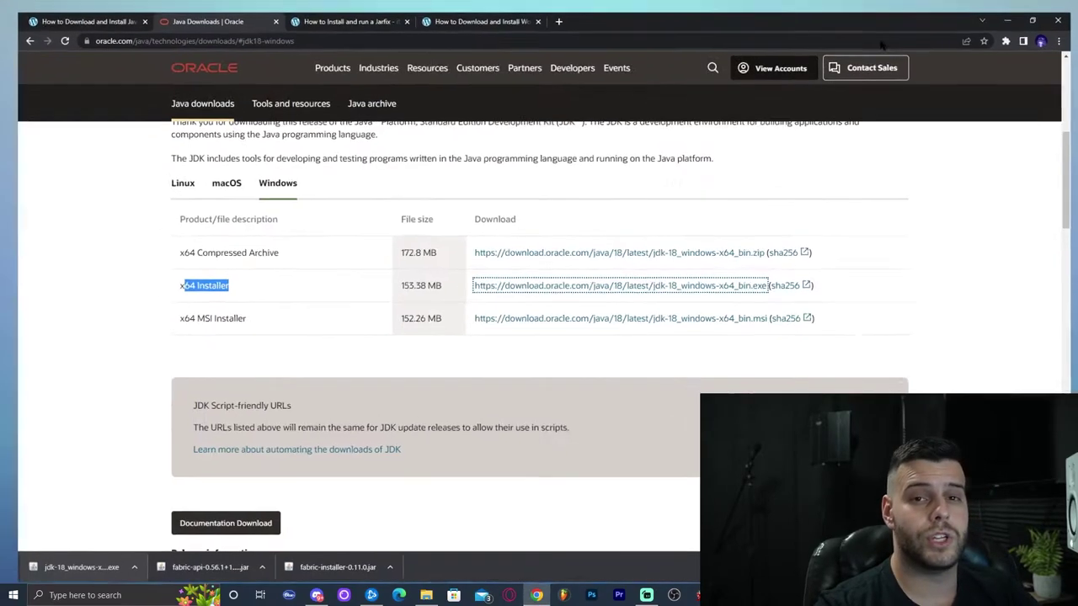
click(130, 10)
- Close the Oracle tab and download jarfix.exe from the Jarfix author's site
click(130, 10)
scroll(681, 230, down, 3)
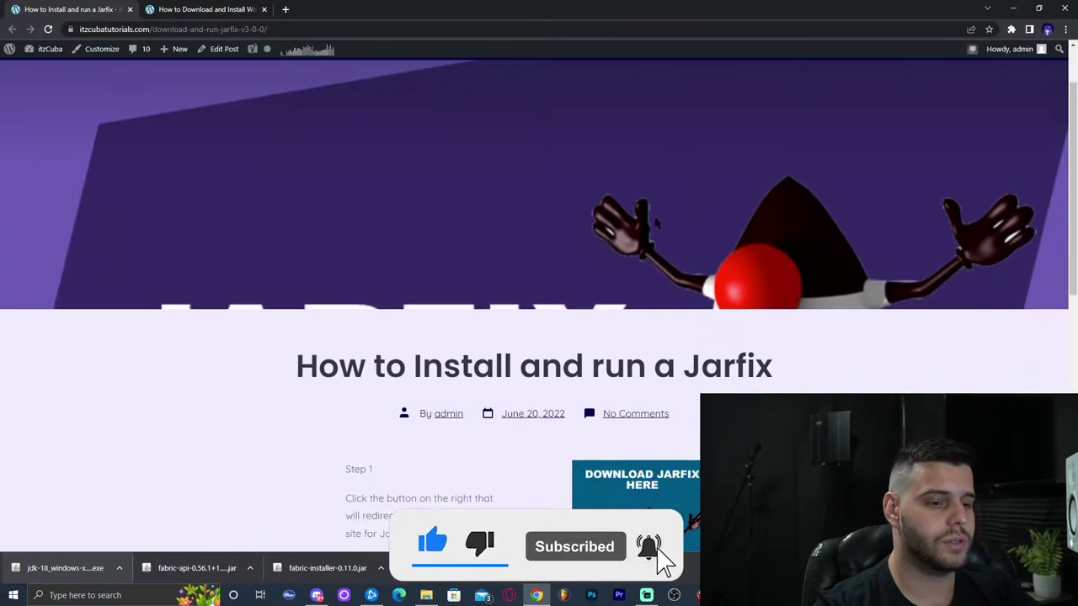
scroll(733, 204, down, 1)
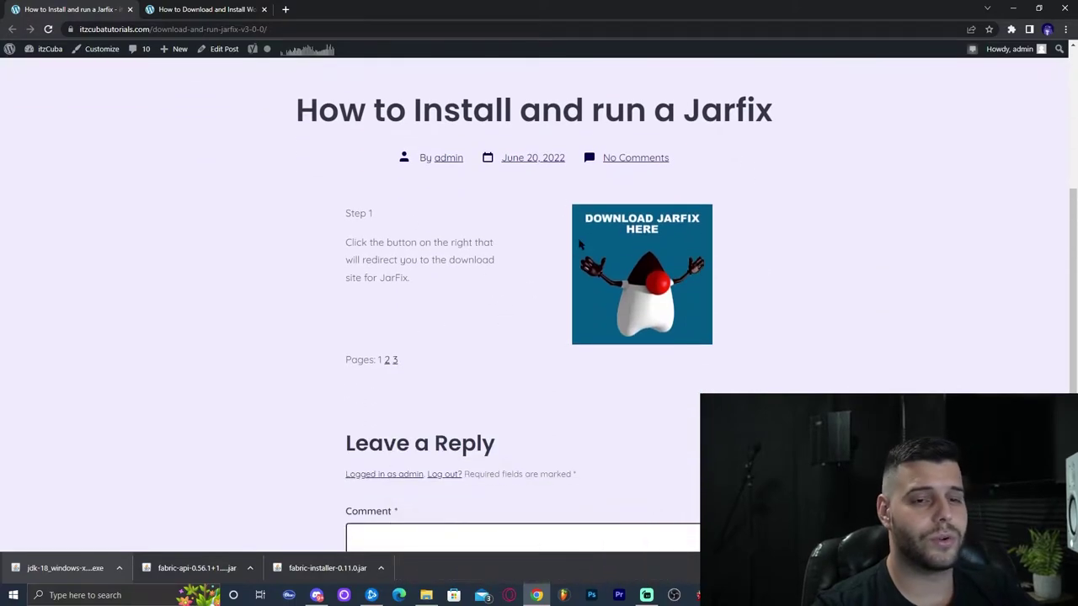
click(667, 243)
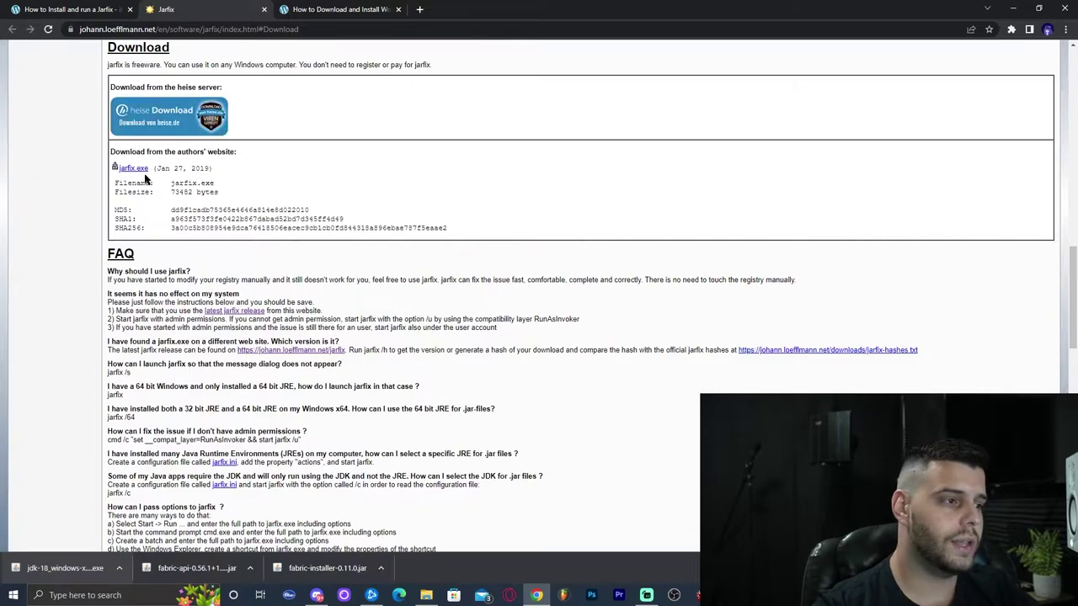
click(138, 171)
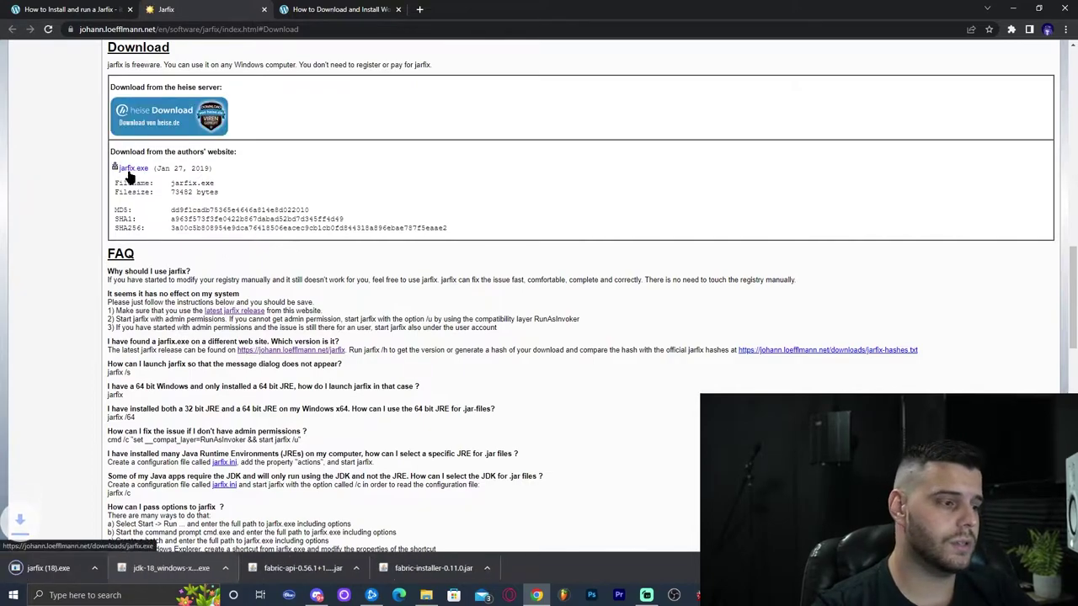
- Save jarfix.exe to the desktop and close both Jarfix tabs, leaving the World Edit guide
double_click(477, 5)
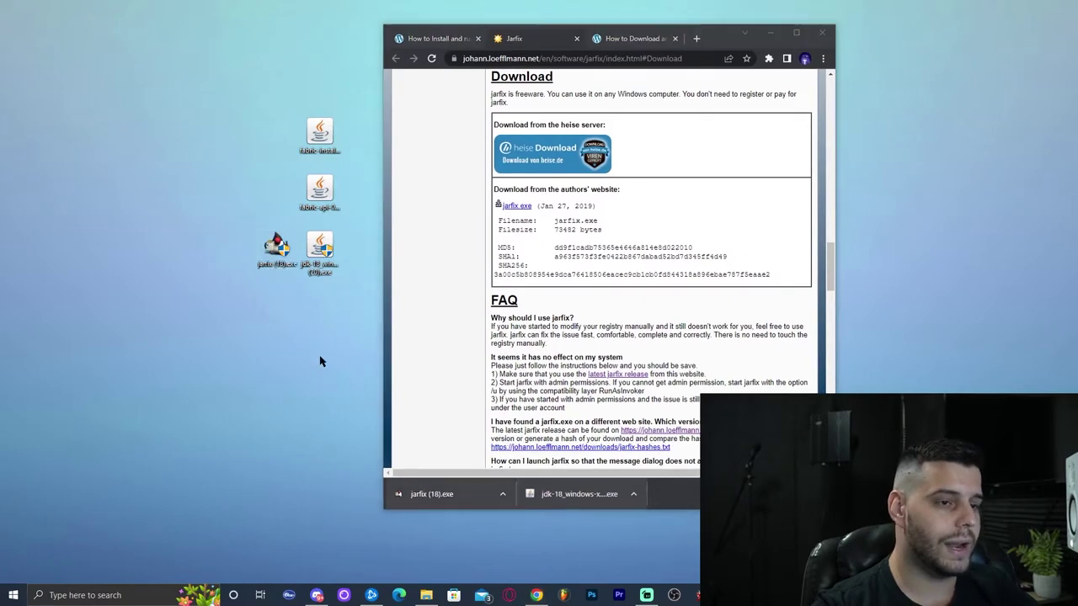
click(796, 32)
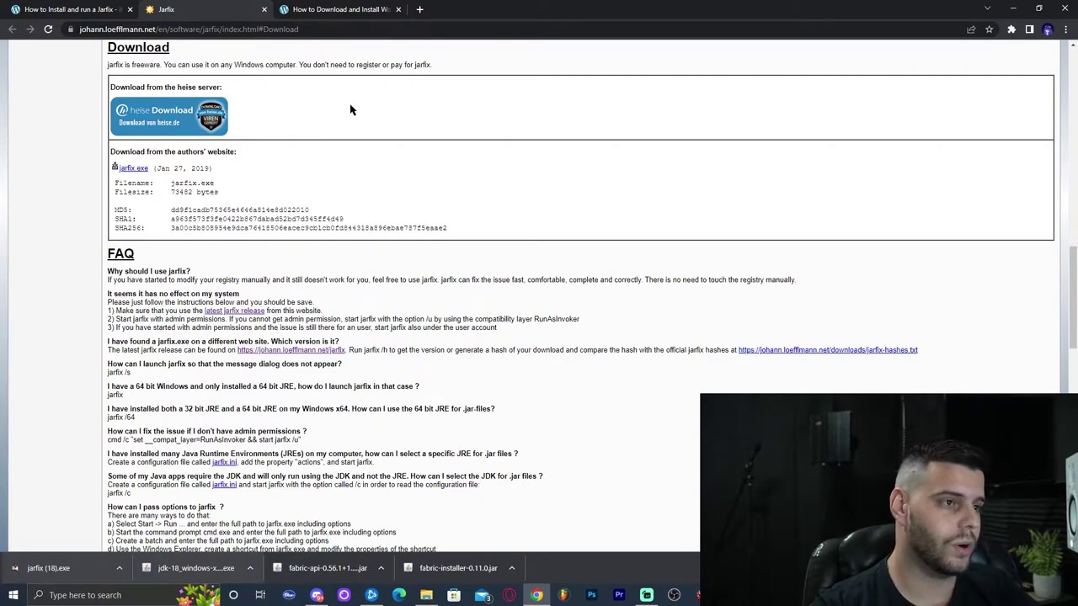
click(264, 9)
click(130, 10)
scroll(811, 224, down, 5)
scroll(828, 178, up, 2)
drag(250, 223, 441, 226)
click(711, 248)
scroll(711, 249, down, 1)
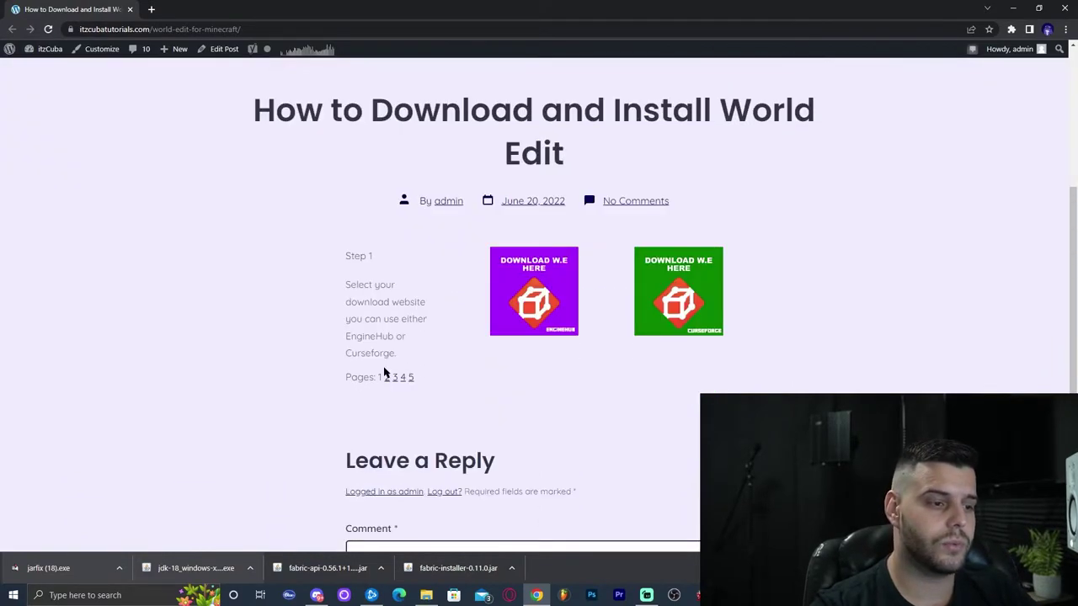
- Save the newest Minecraft 1.19 WorldEdit jar from CurseForge to the desktop, close Chrome, and refresh the desktop
click(691, 280)
scroll(886, 314, down, 6)
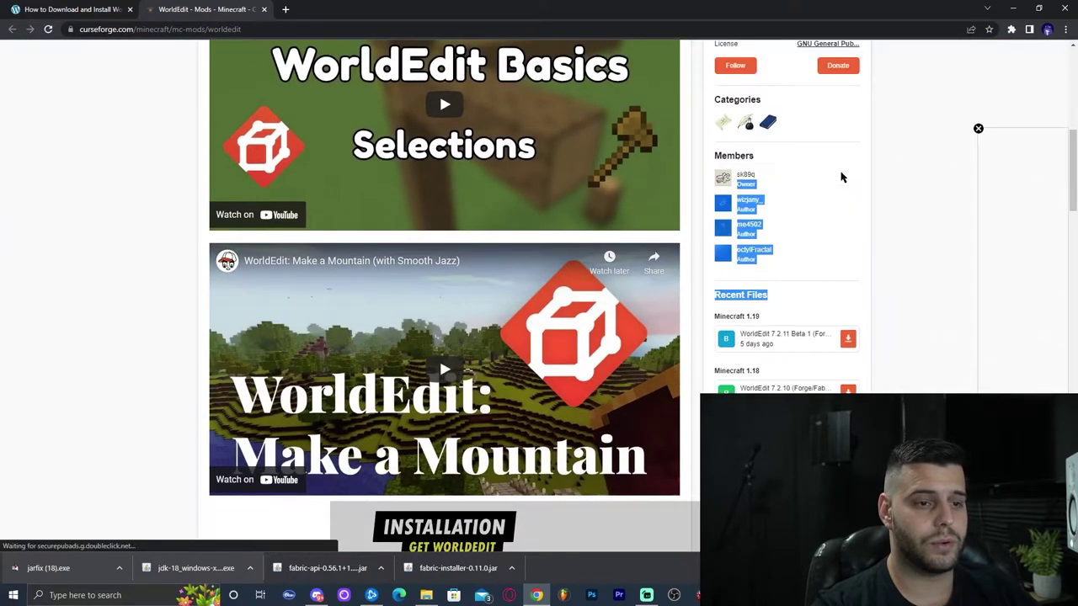
click(849, 341)
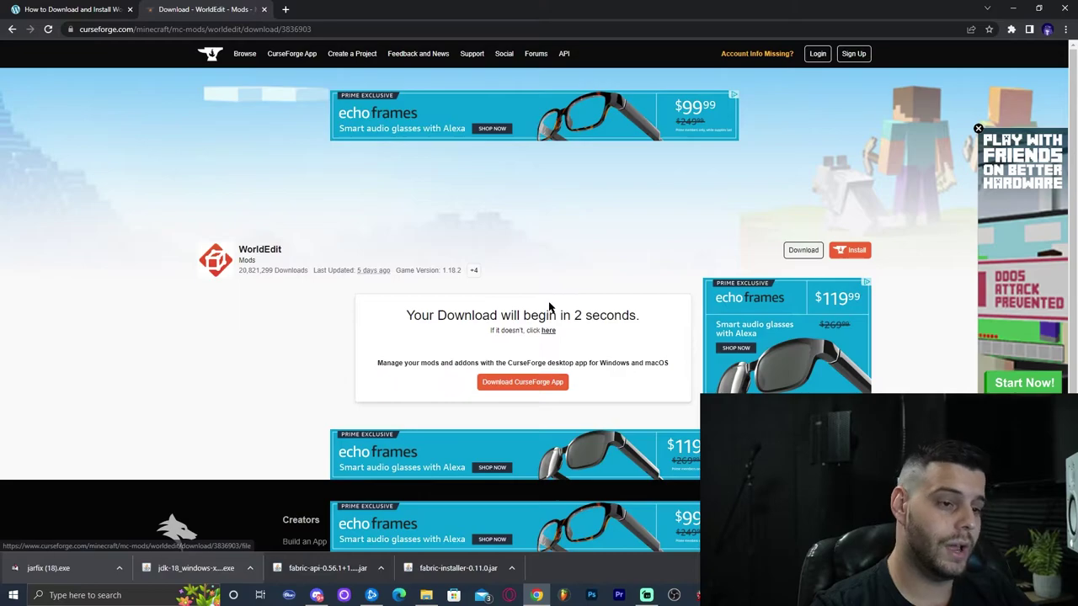
key(super+Down)
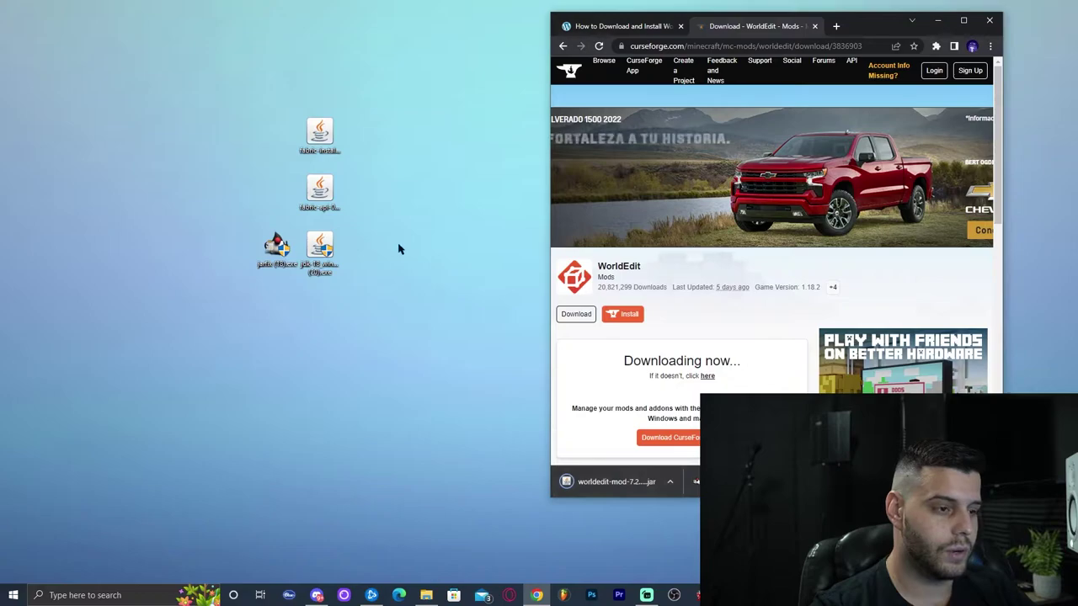
drag(608, 487, 393, 212)
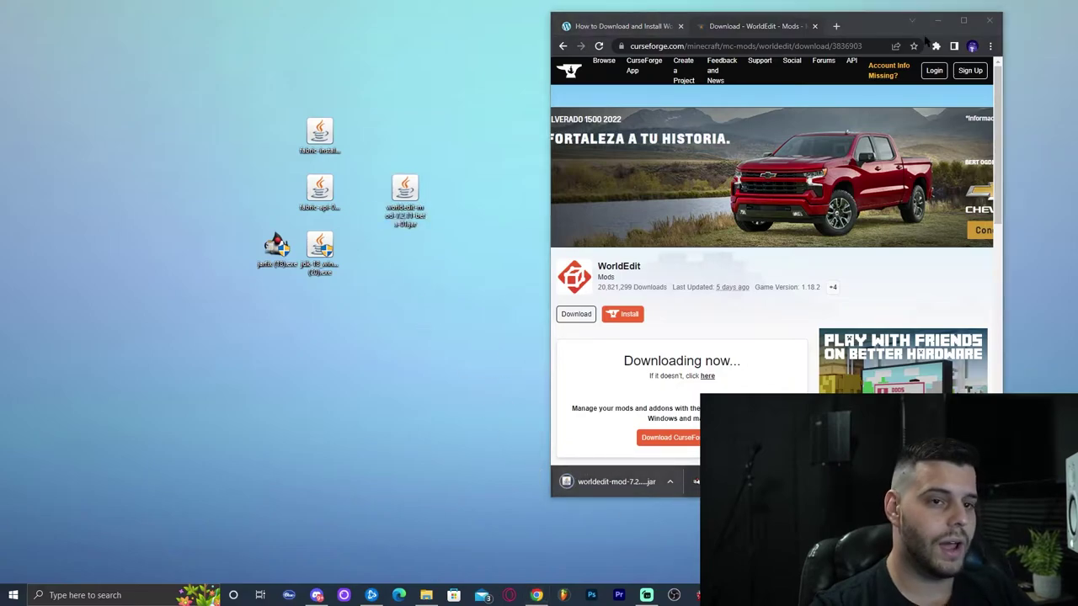
click(992, 21)
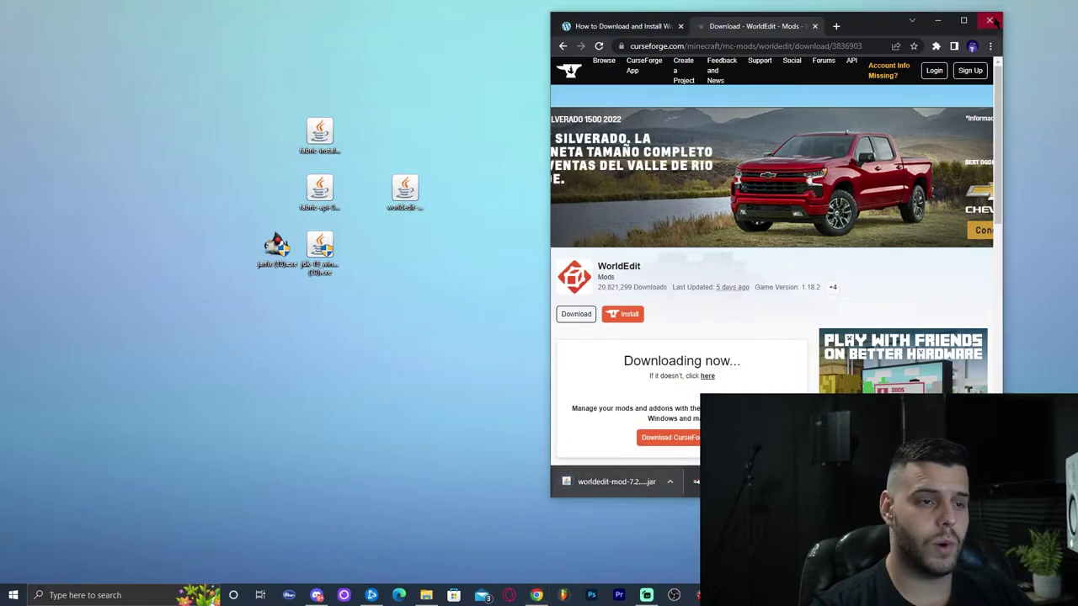
right_click(496, 233)
click(521, 262)
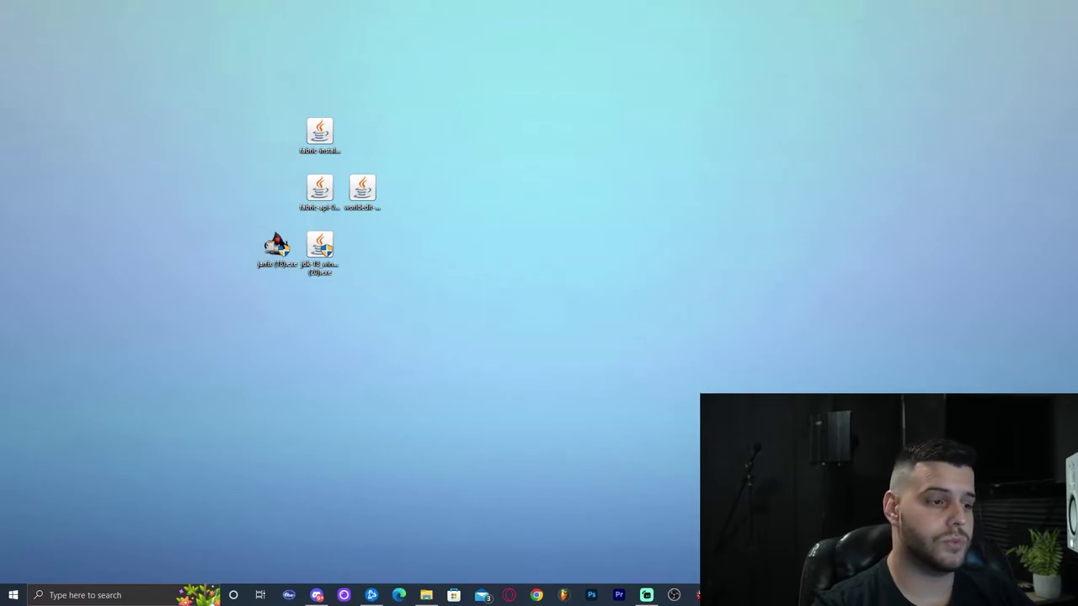
- Run jarfix to fix .jar associations, delete it from the desktop, and launch the JDK 18 installer
double_click(280, 245)
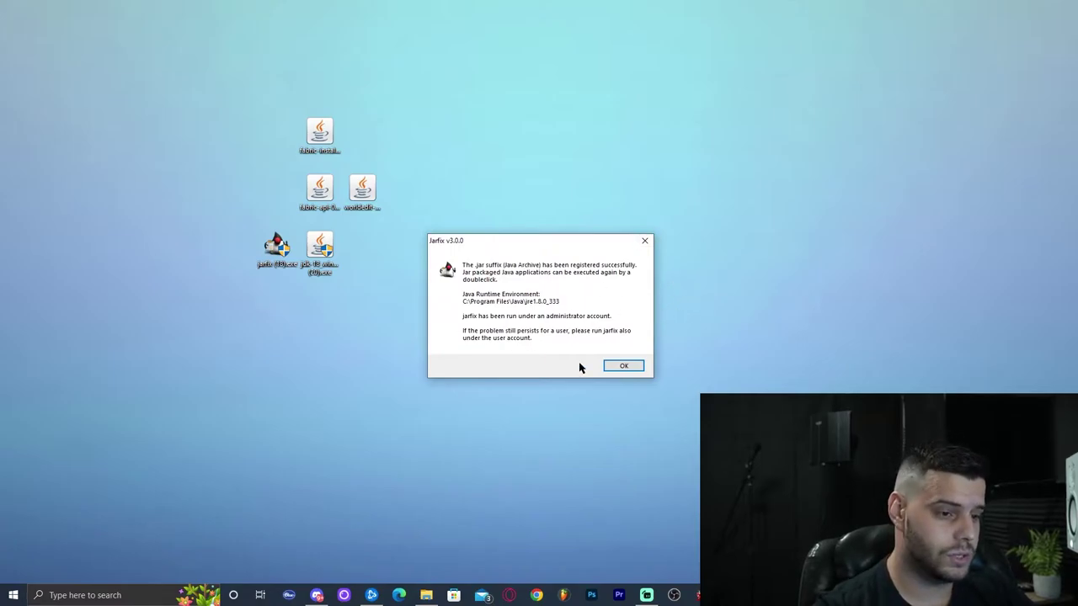
click(623, 369)
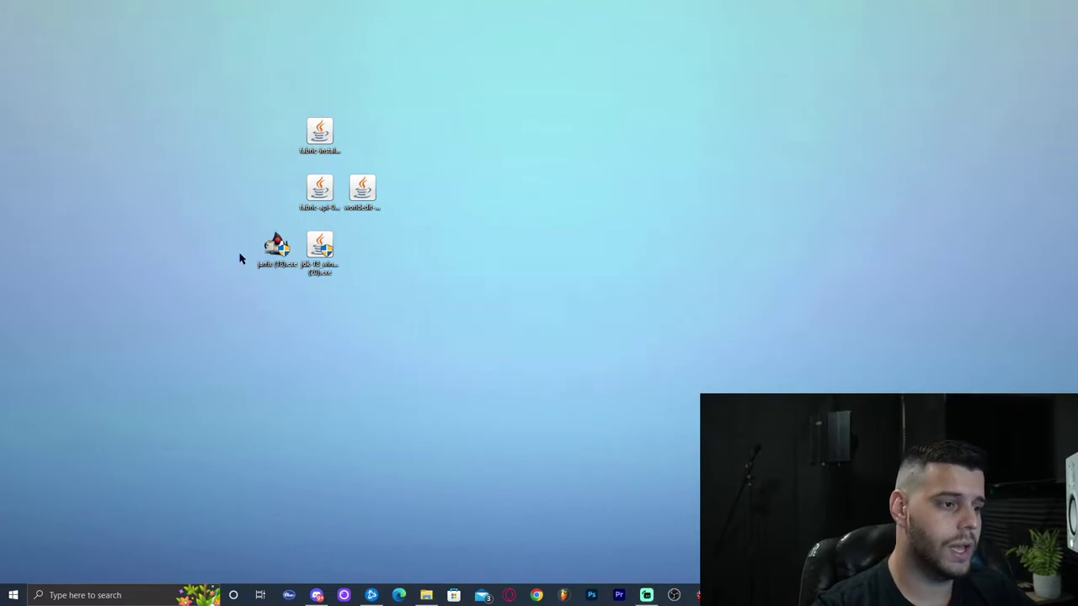
key(Delete)
right_click(441, 248)
click(461, 283)
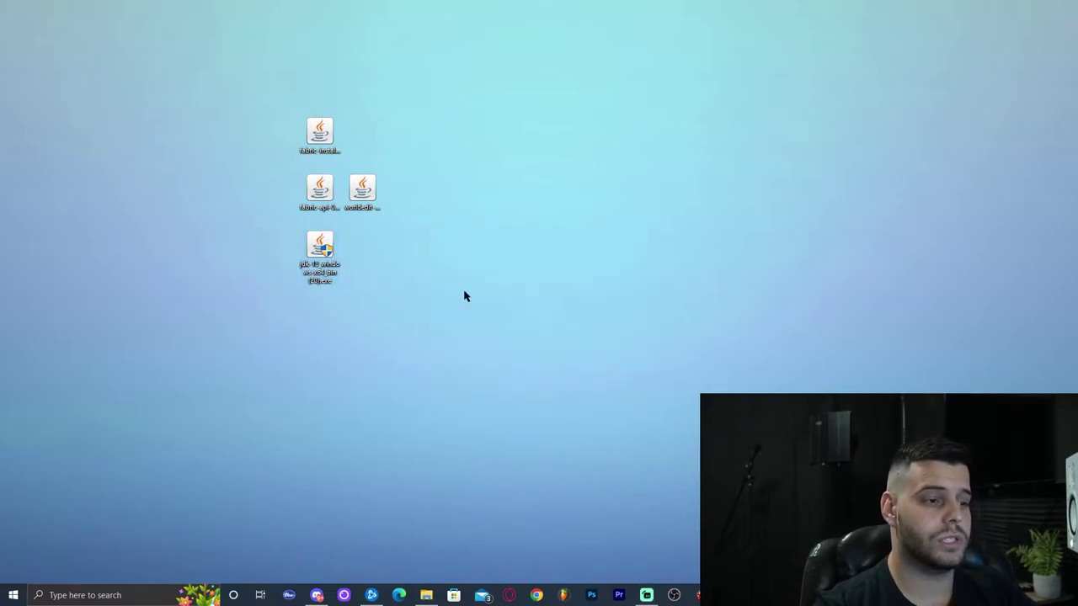
double_click(325, 251)
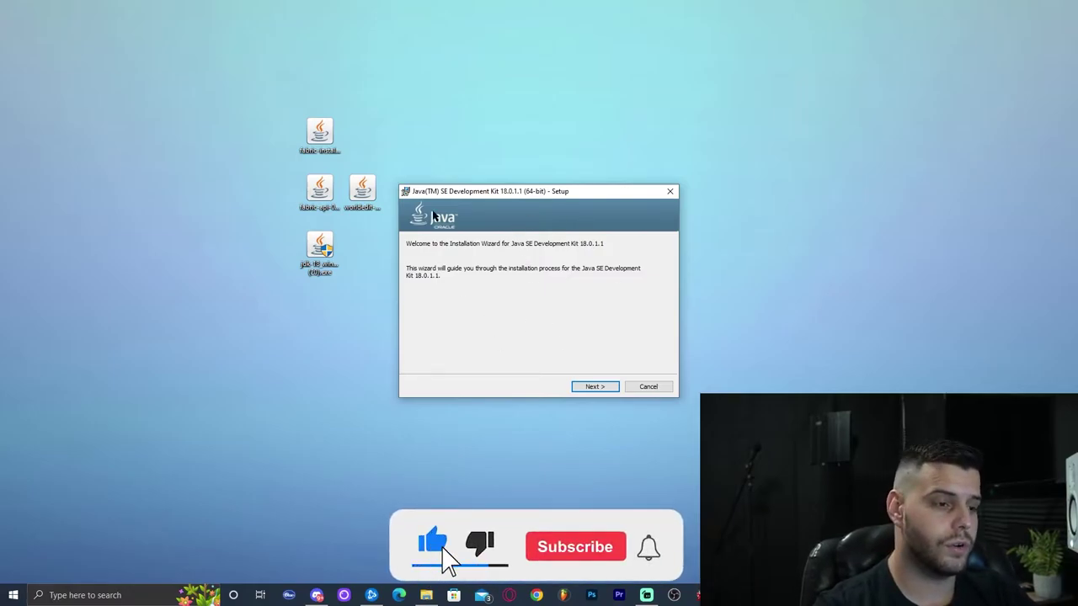
- Install JDK 18.0.1.1 in the default folder and start a Windows search
click(595, 387)
click(594, 387)
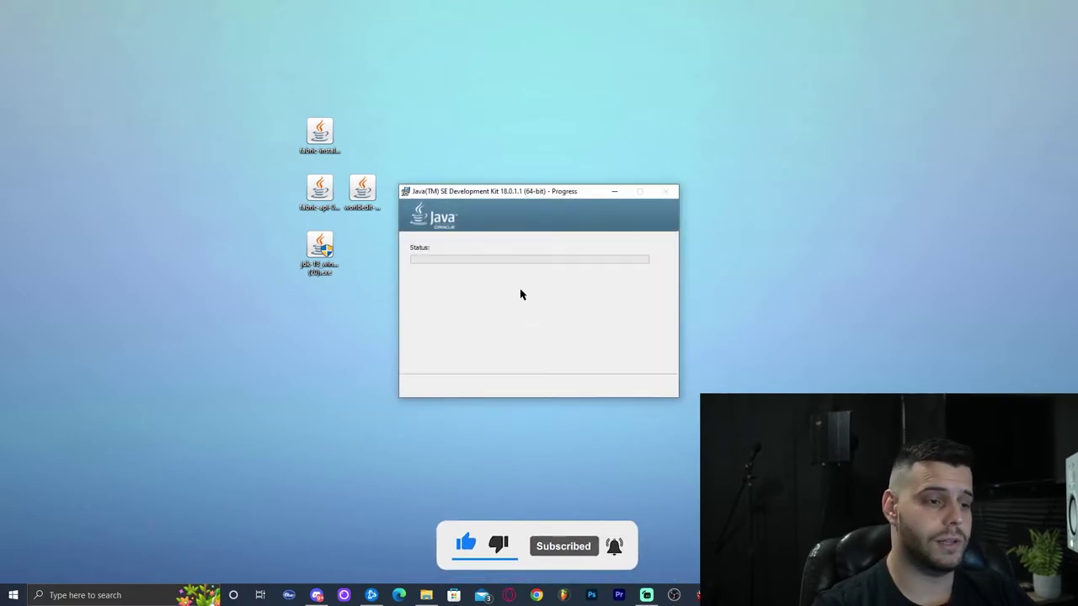
click(93, 594)
- Search Add or remove programs for 'java' and view the Java 8 Update 333 entry
text(add)
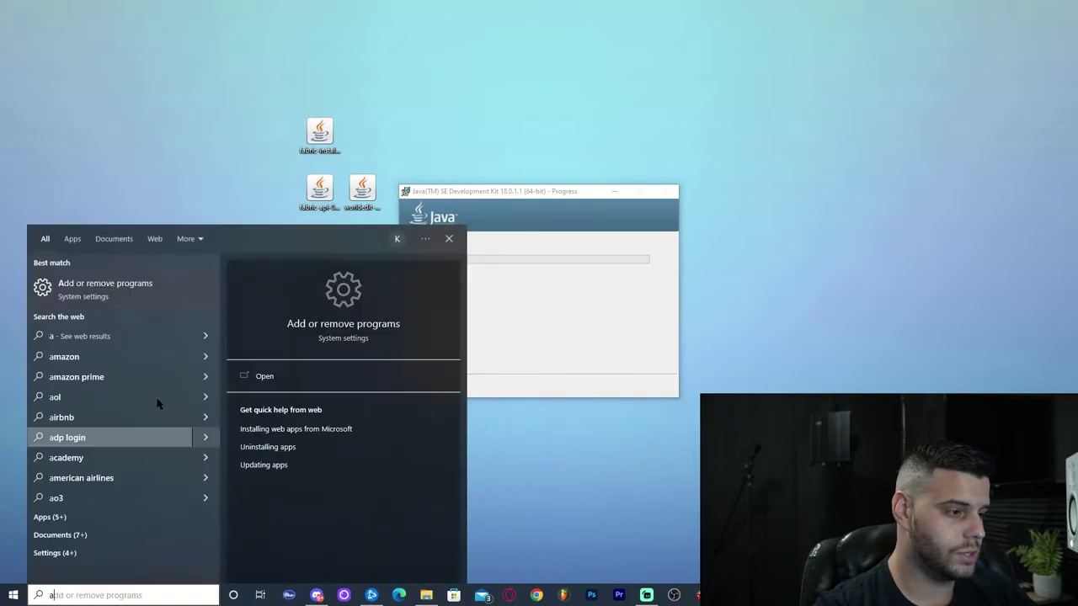
click(132, 292)
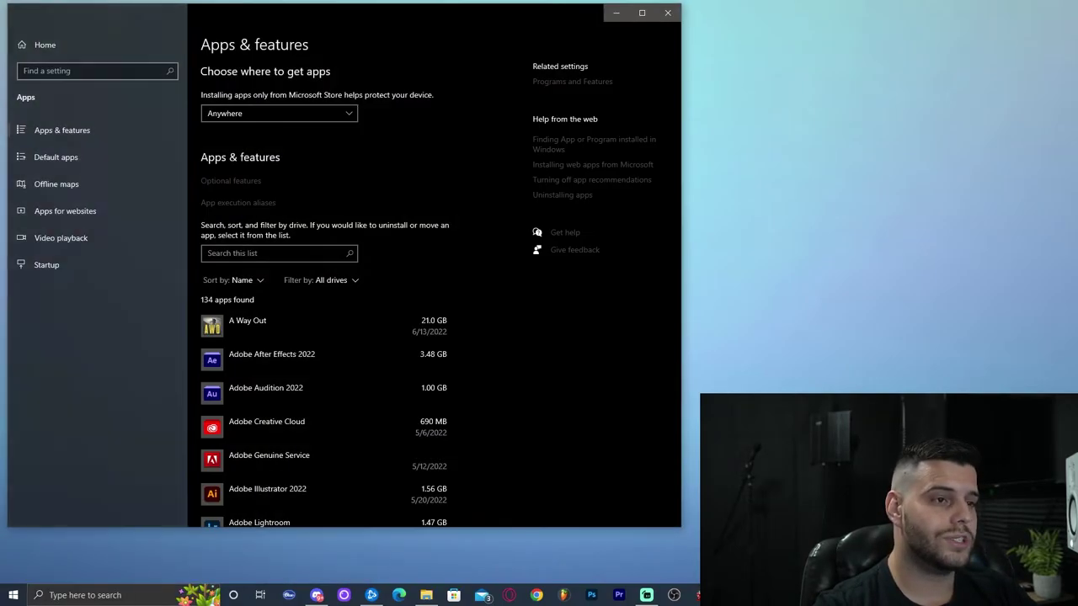
click(336, 246)
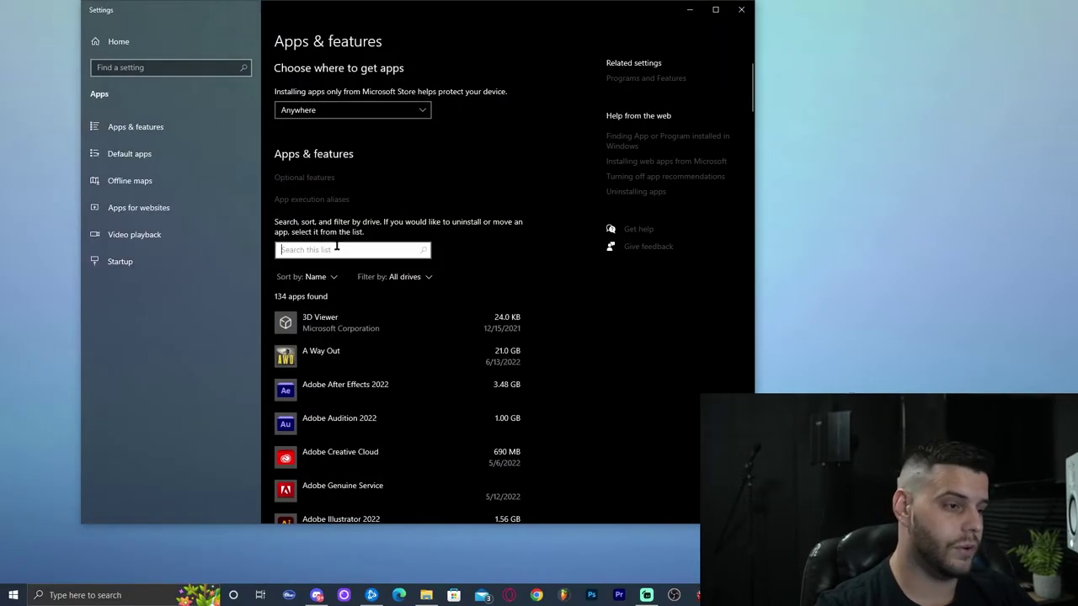
text(java)
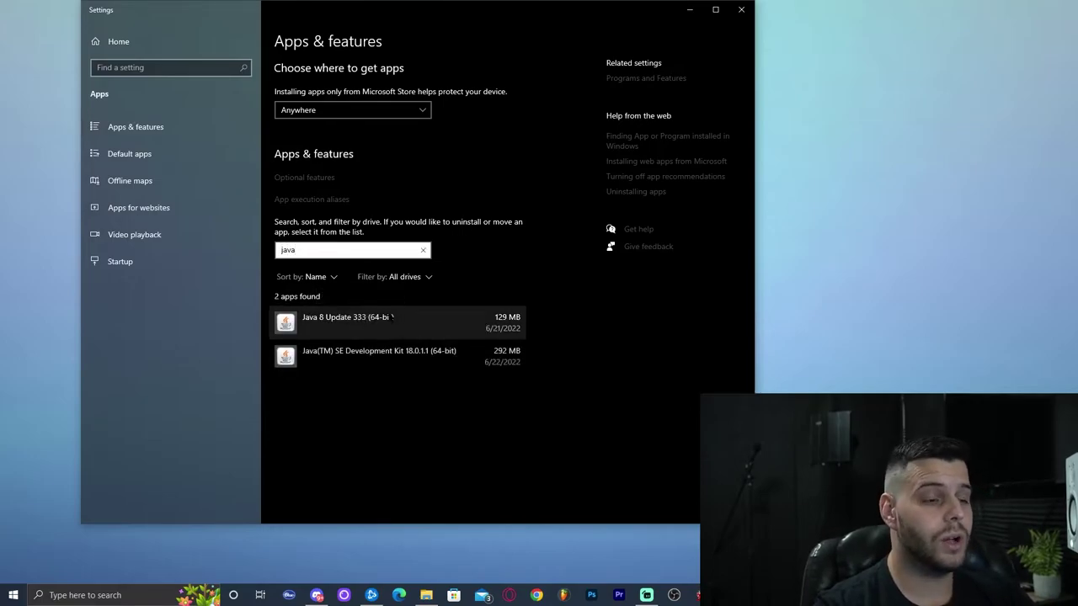
click(391, 317)
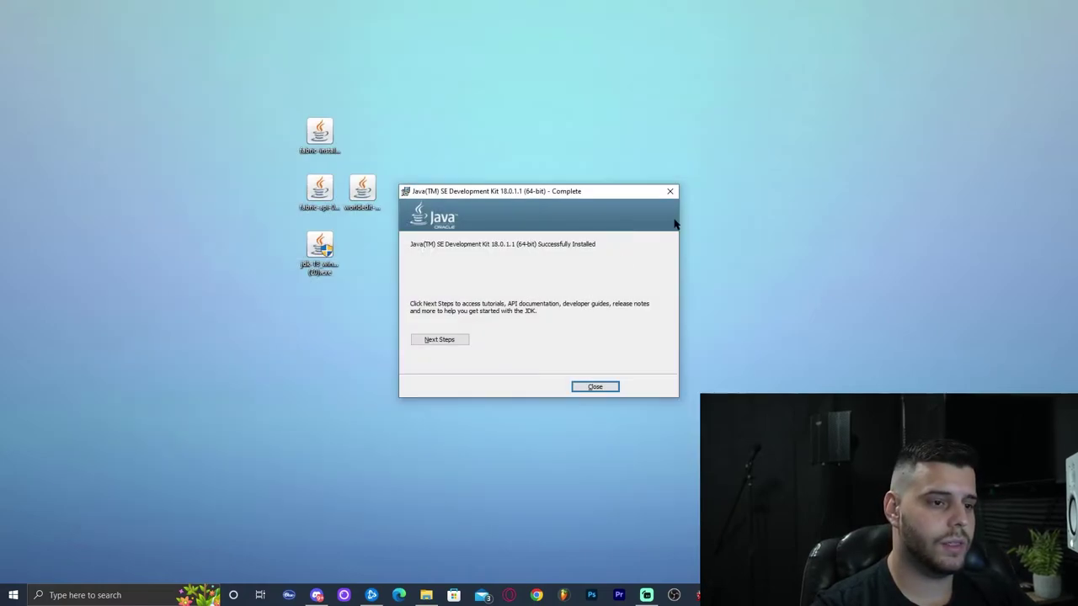
- Close the JDK Complete dialog and move the fabric installer right of the other desktop files
drag(564, 194, 577, 183)
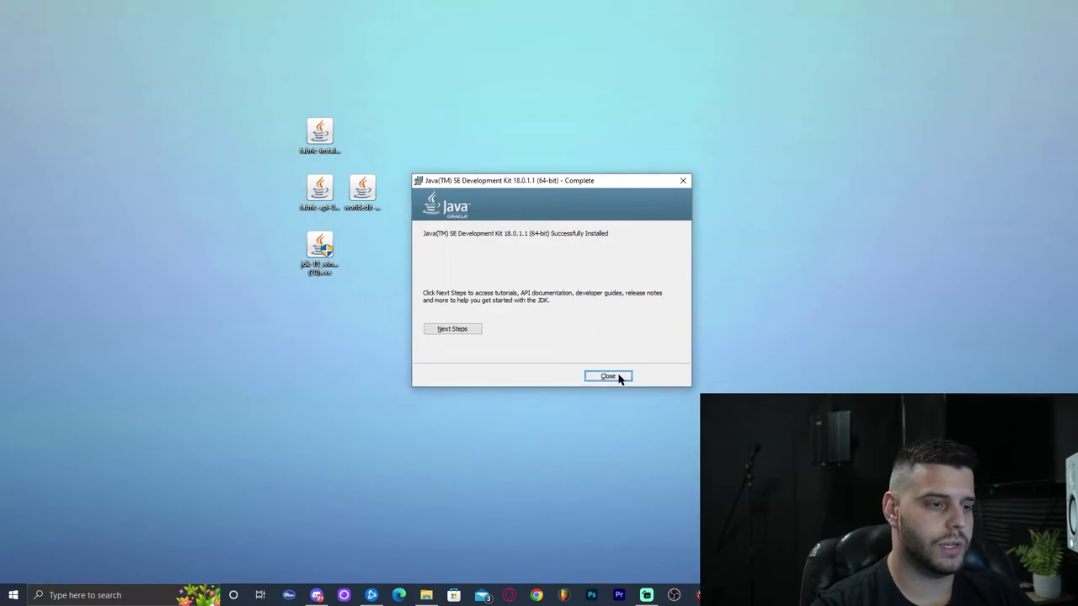
click(618, 379)
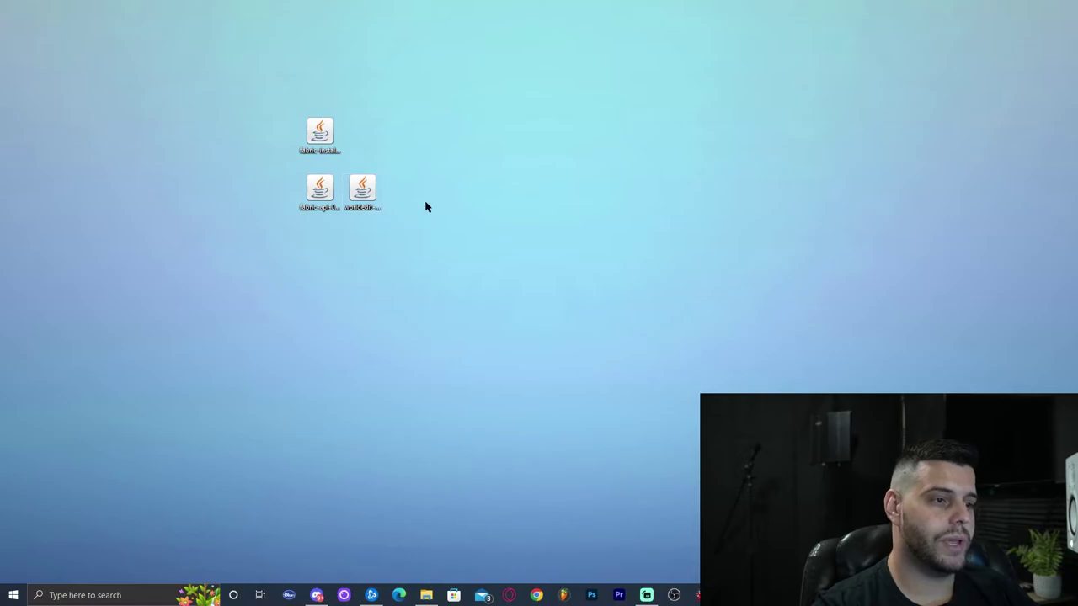
click(369, 195)
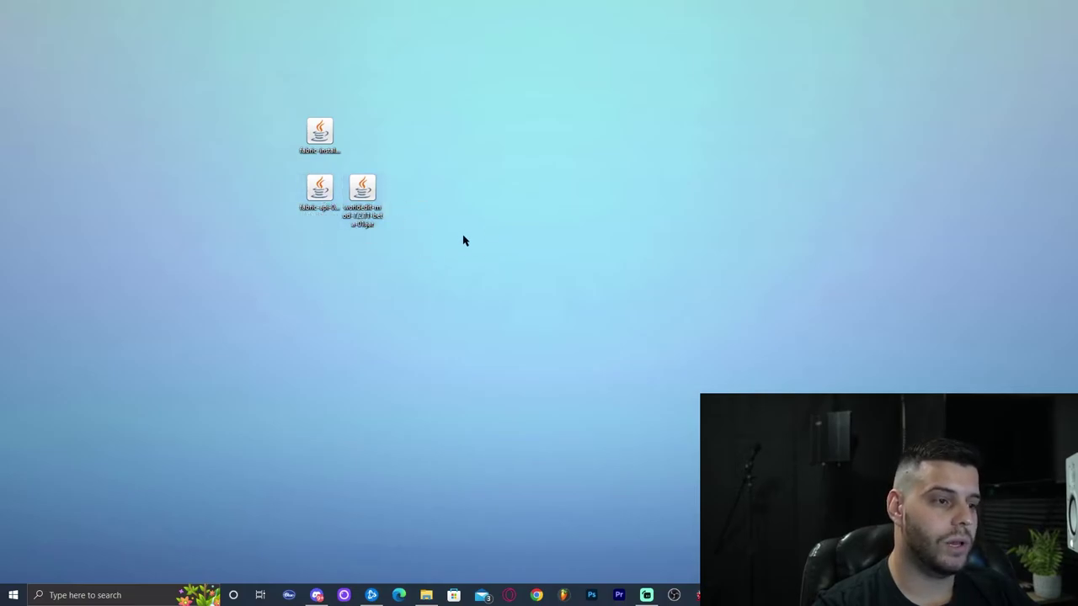
click(320, 134)
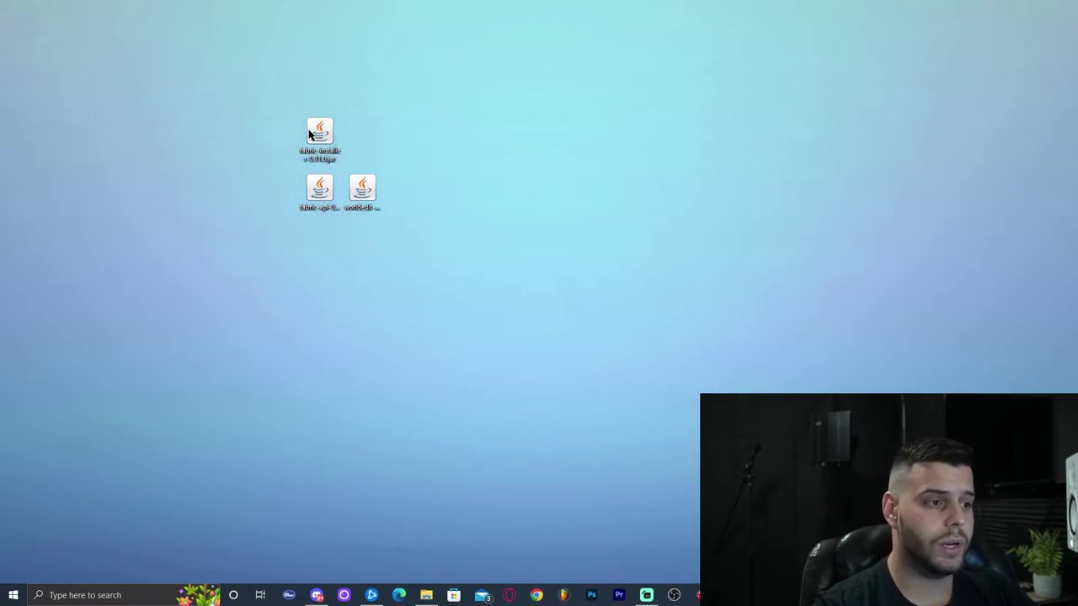
drag(321, 135, 491, 191)
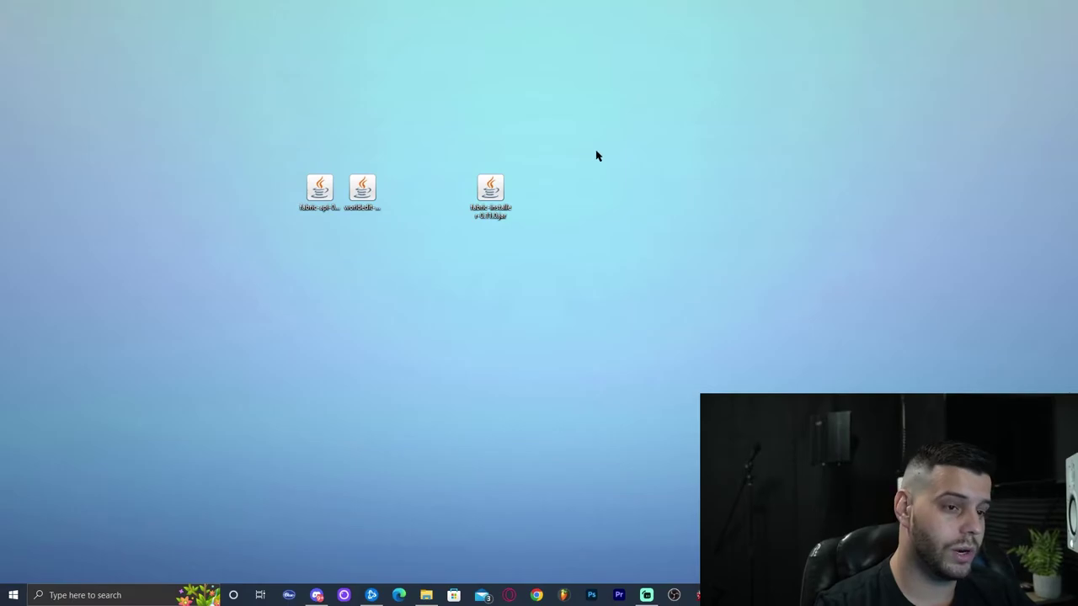
right_click(623, 185)
click(652, 212)
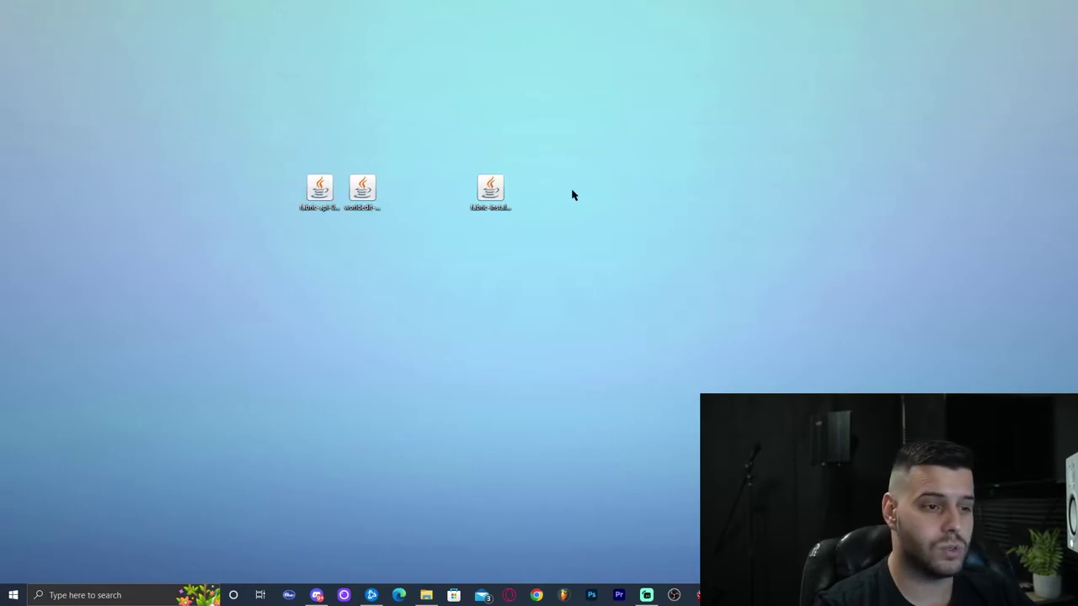
click(497, 195)
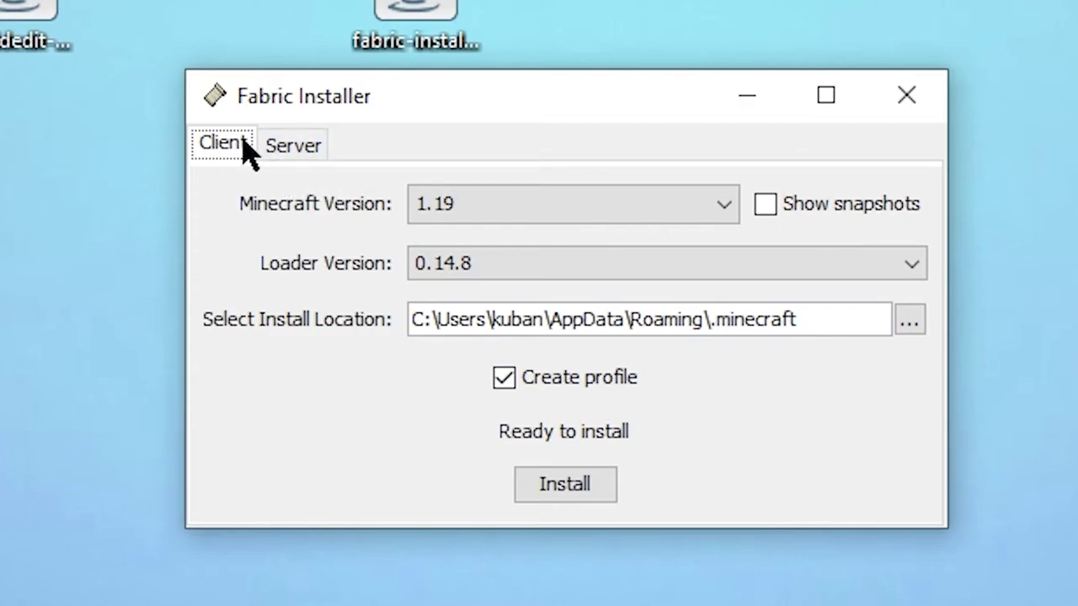
- Install Fabric Loader 0.14.8 for Minecraft 1.19 with a profile, then close the Fabric installer
click(559, 487)
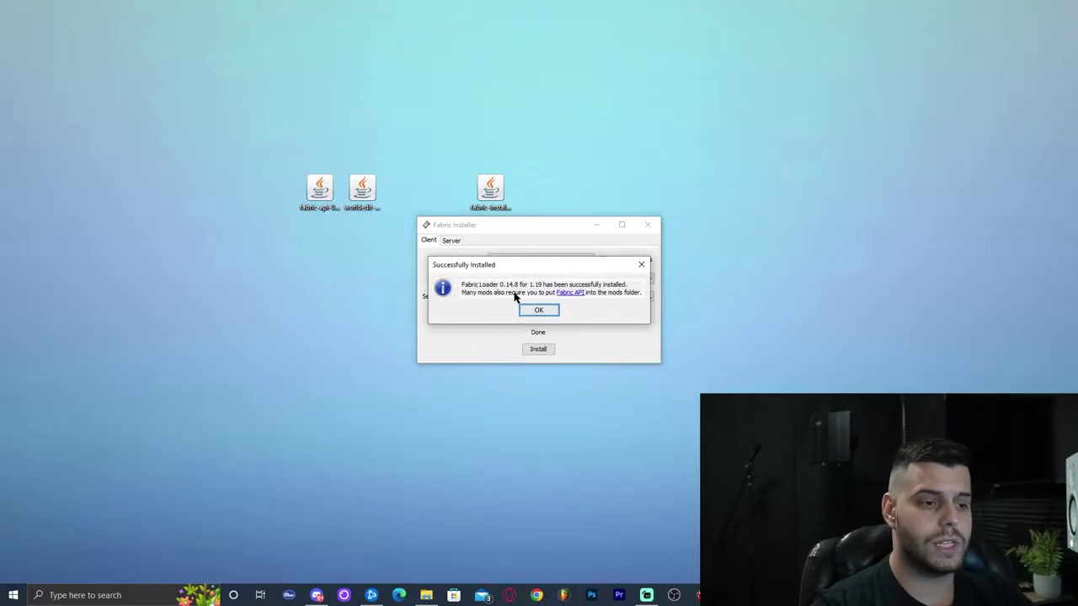
click(539, 310)
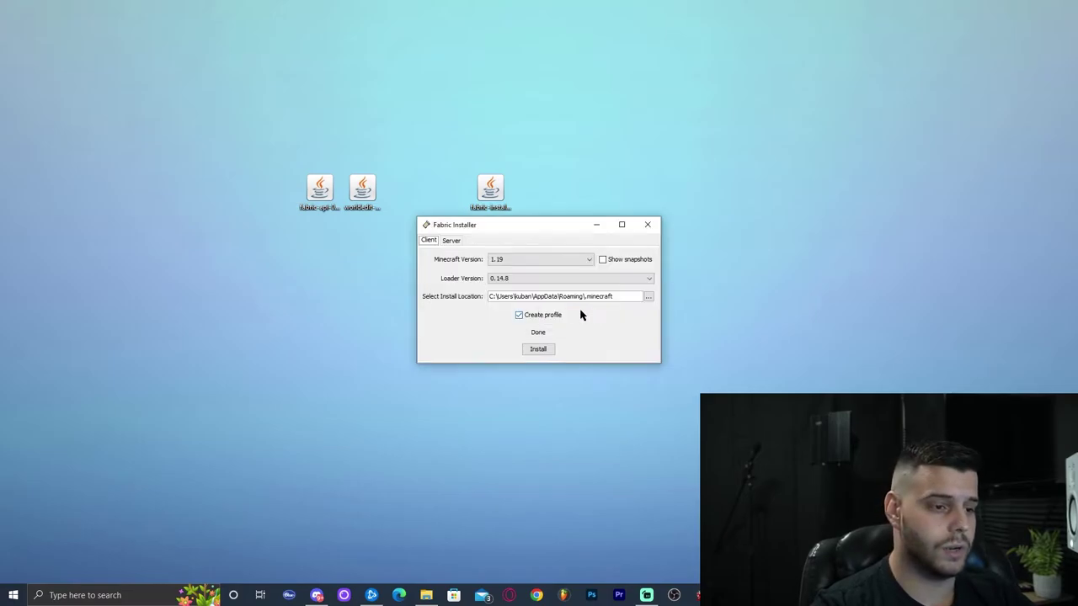
click(633, 235)
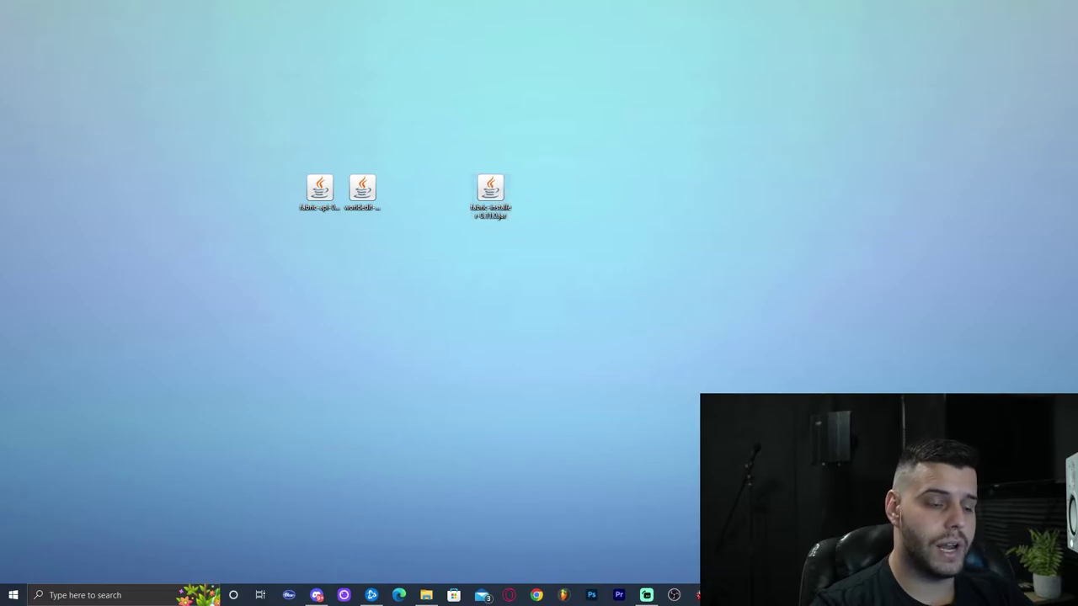
click(370, 198)
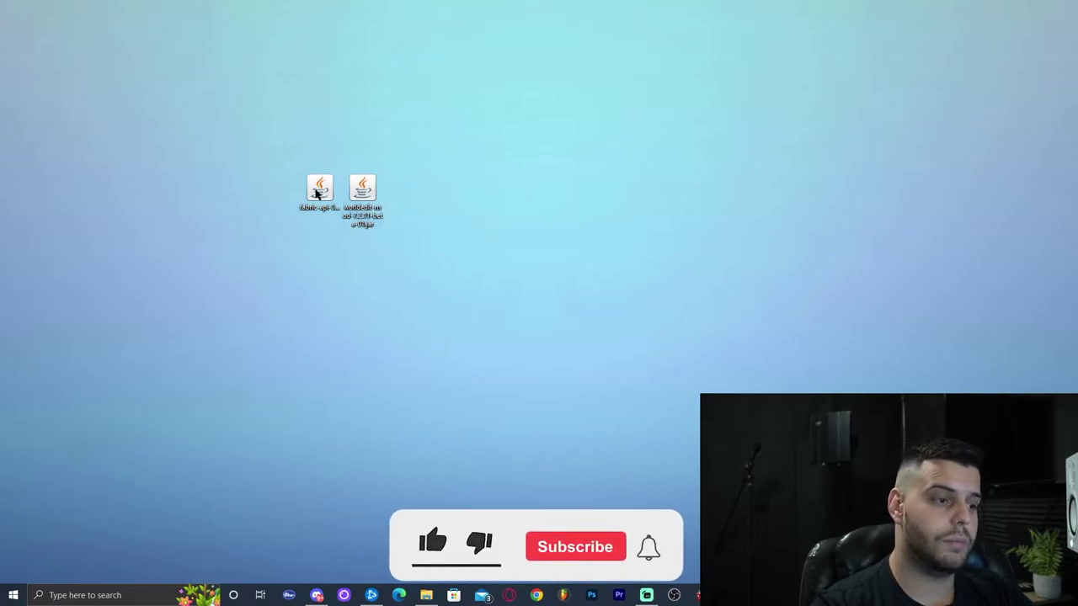
click(480, 200)
- Bring up the launcher, confirm fabric-loader-1.19 is the chosen installation, and enlarge the window
right_click(486, 186)
click(224, 536)
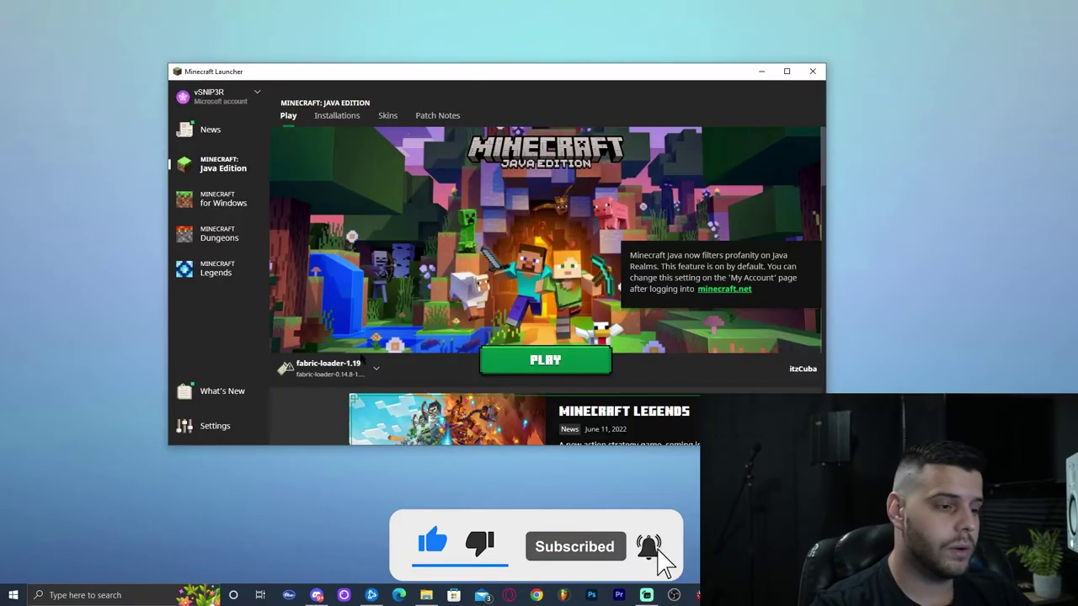
mouse_move(356, 371)
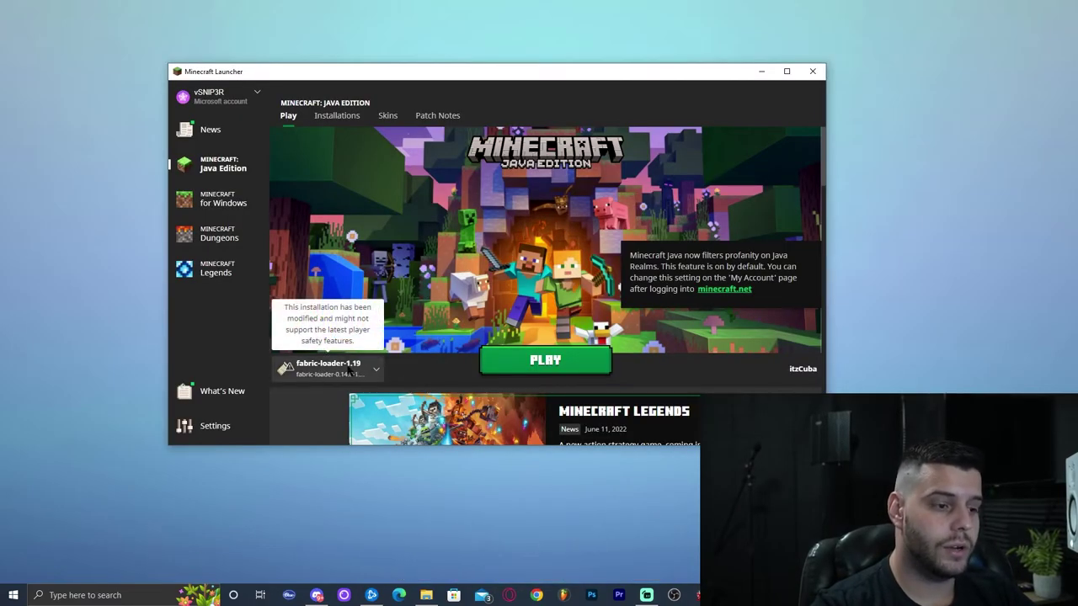
click(374, 371)
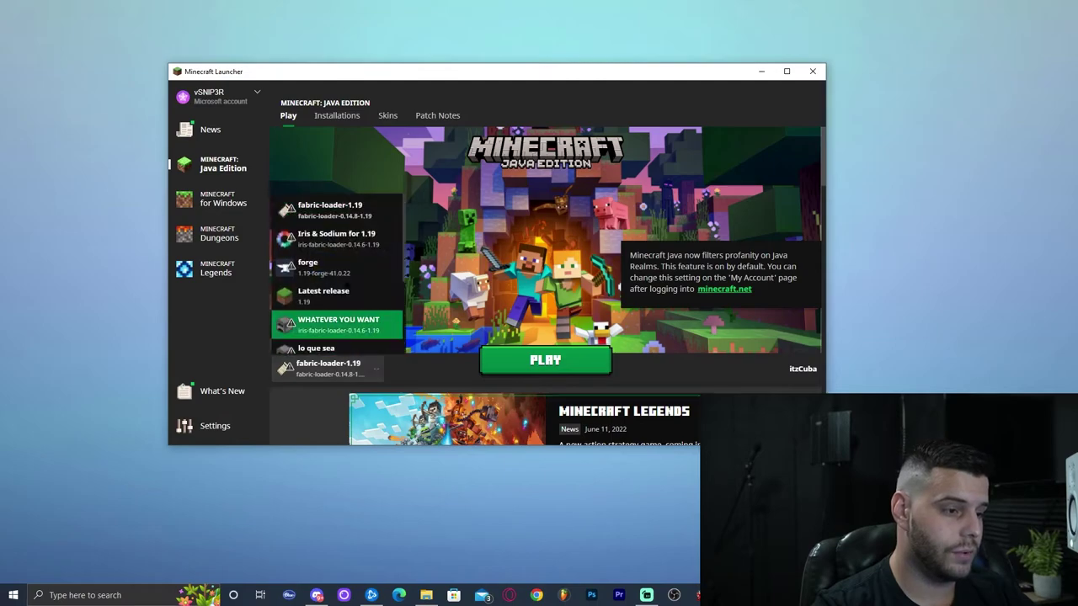
click(367, 369)
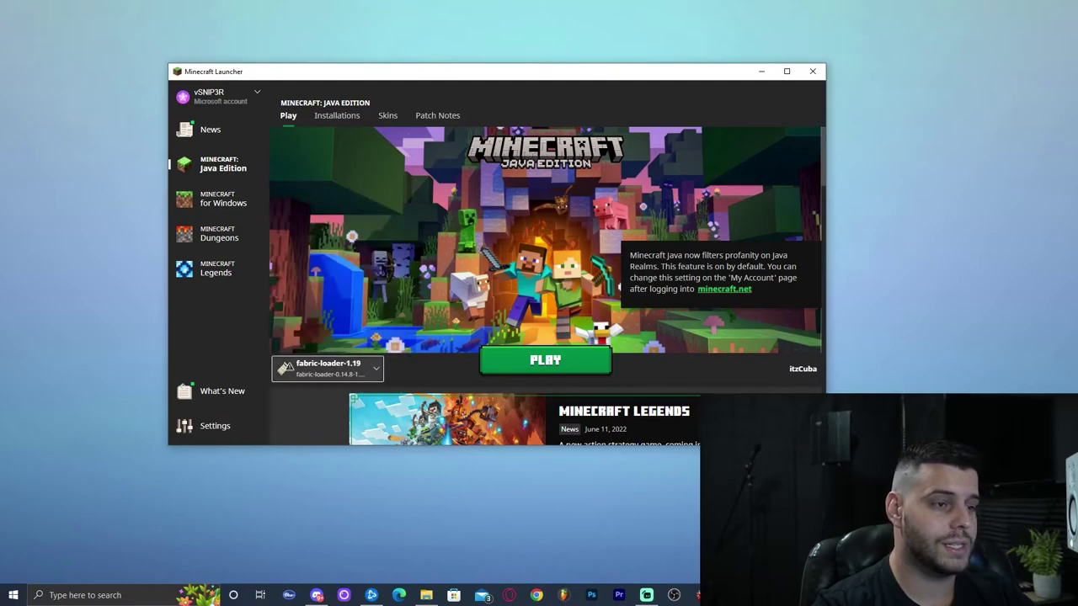
drag(758, 445, 758, 499)
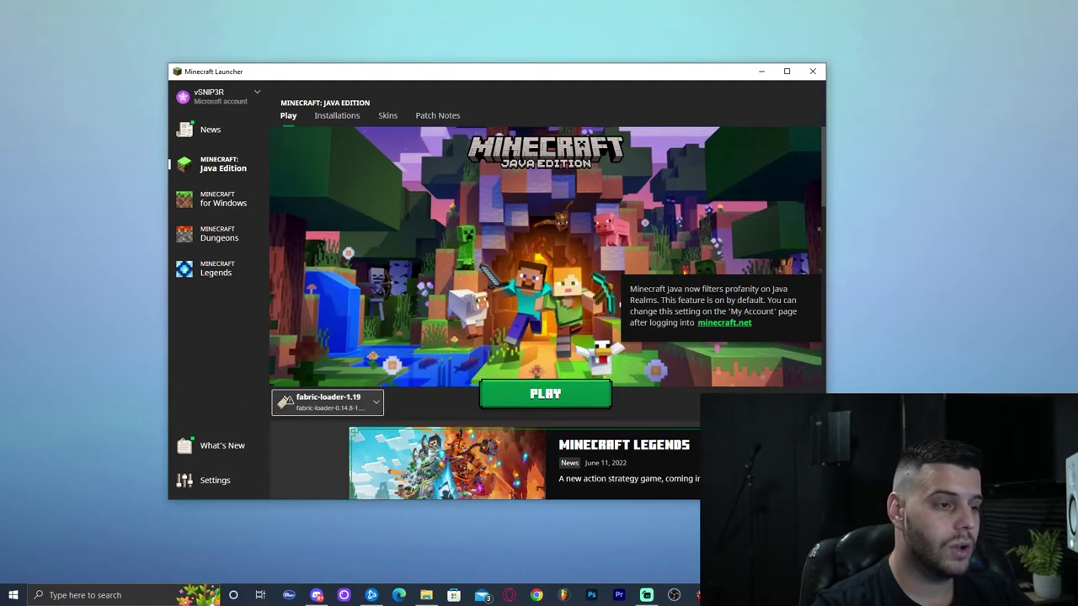
- View the maximized Installations overview, toggling the Modded filter off and back on
click(336, 115)
click(785, 73)
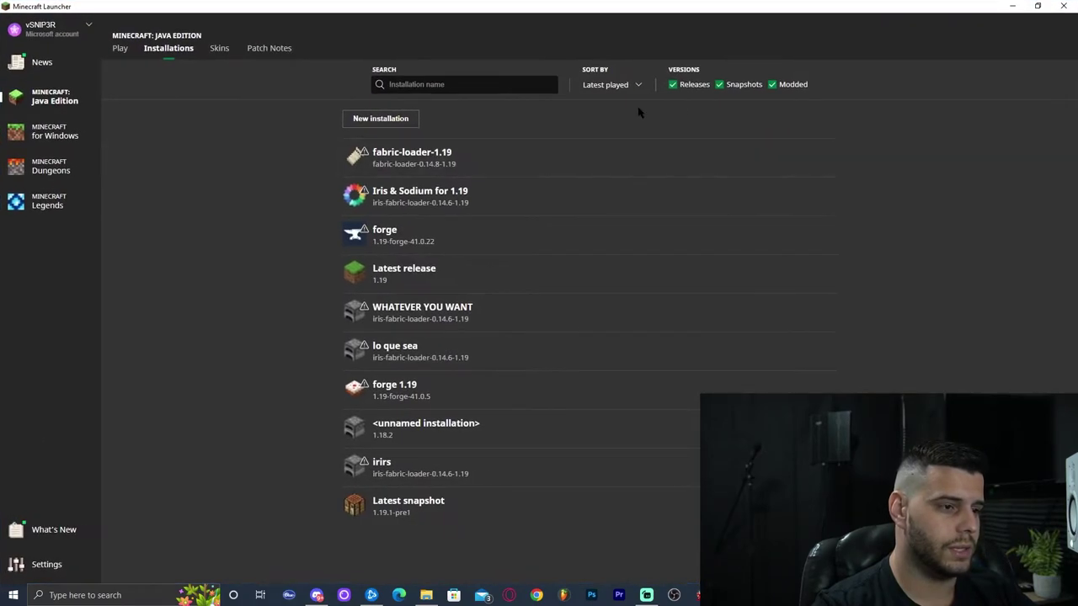
click(771, 84)
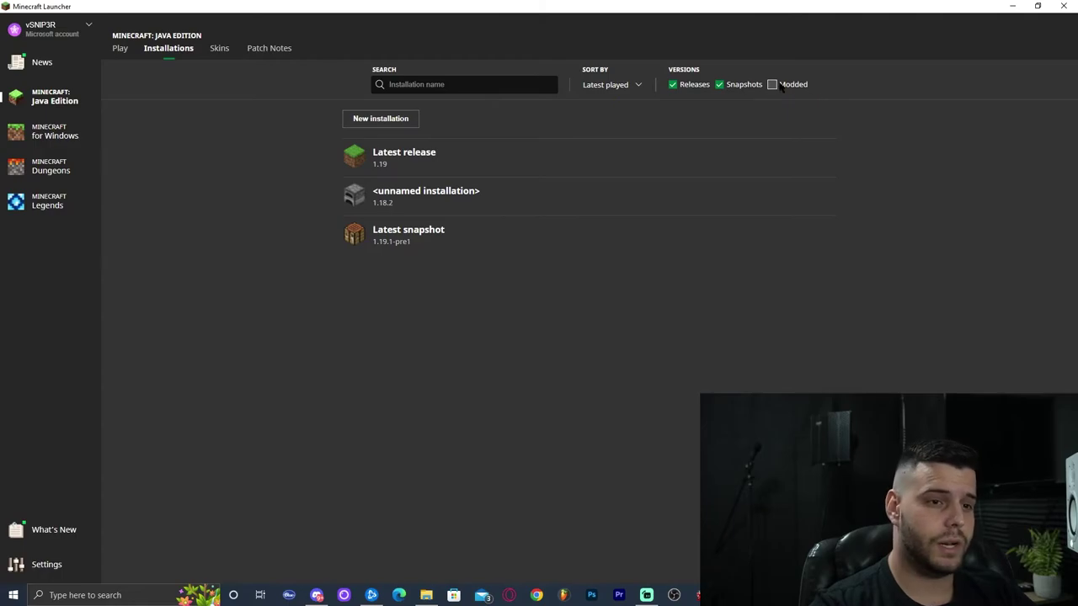
click(773, 84)
click(772, 84)
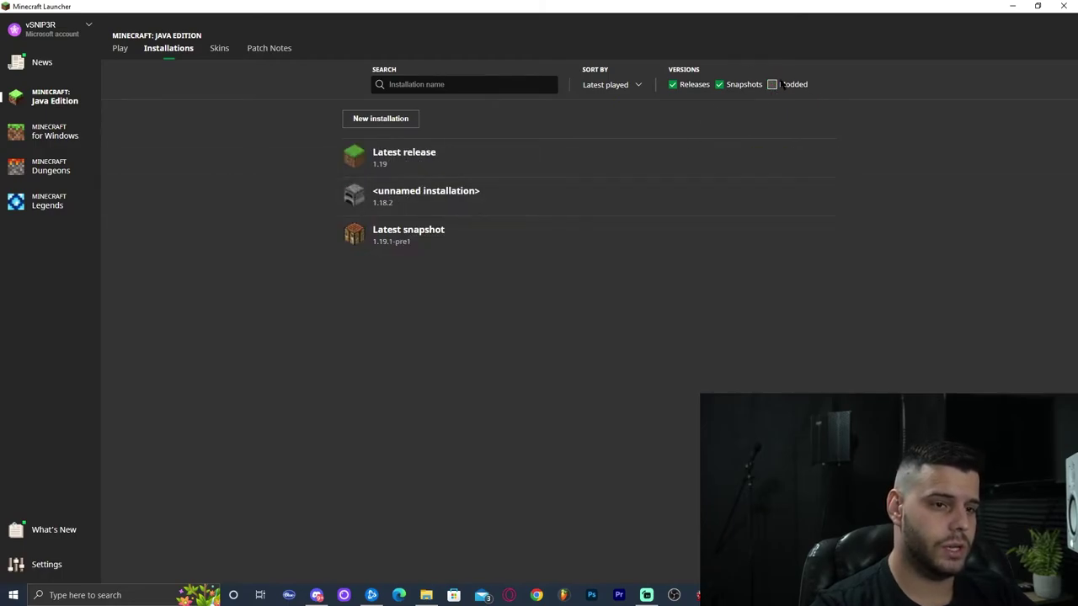
click(772, 84)
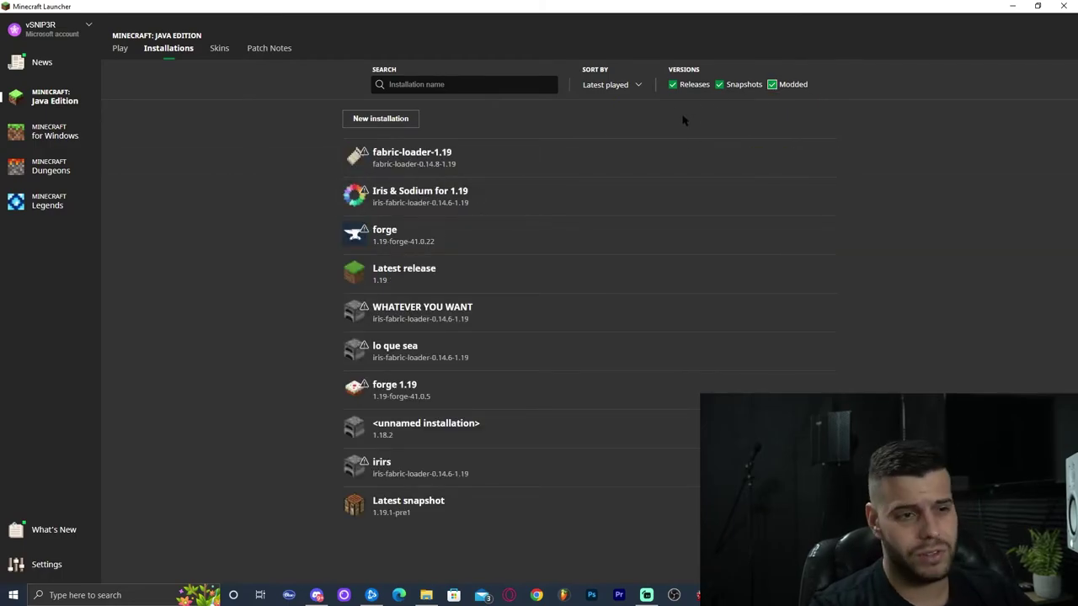
- Try a new installation with version fabric-loader-0.14.8-1.19, cancel it, and return to Installations
click(390, 121)
click(458, 168)
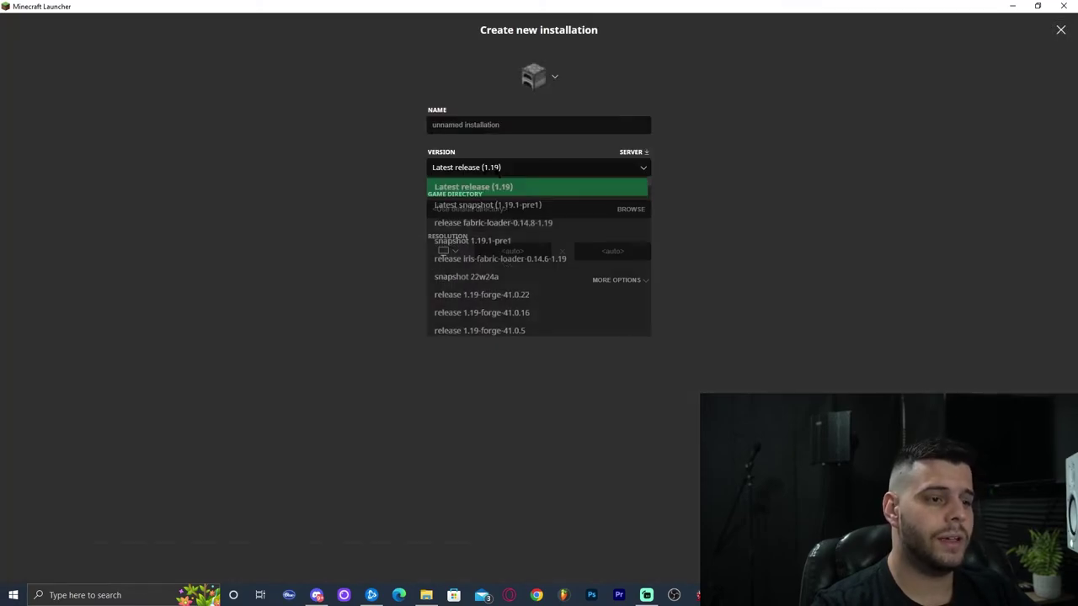
click(510, 225)
click(590, 175)
scroll(547, 274, down, 3)
scroll(573, 257, up, 3)
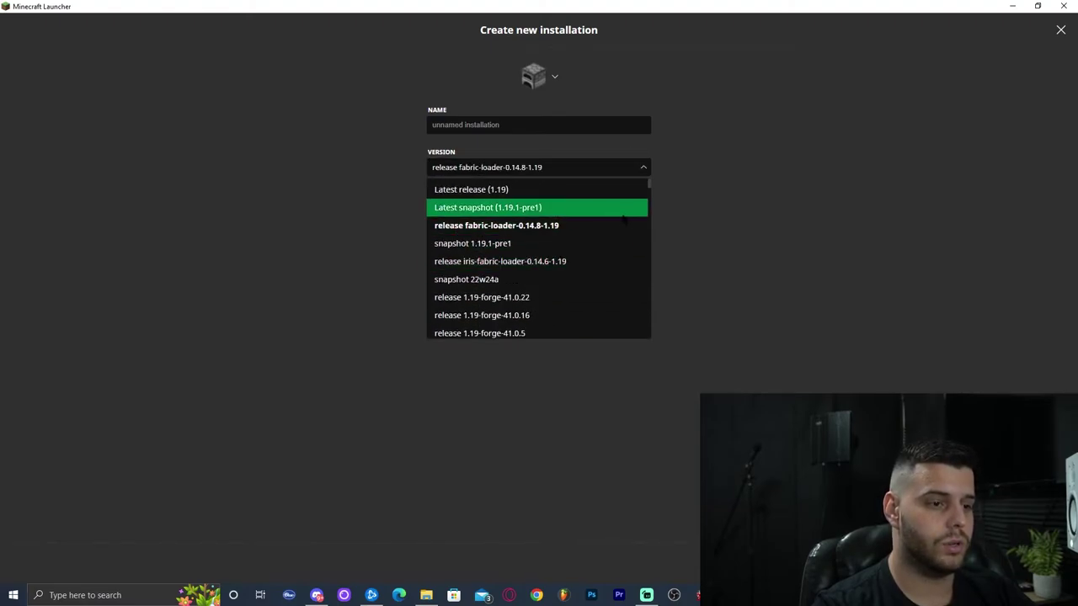
click(553, 228)
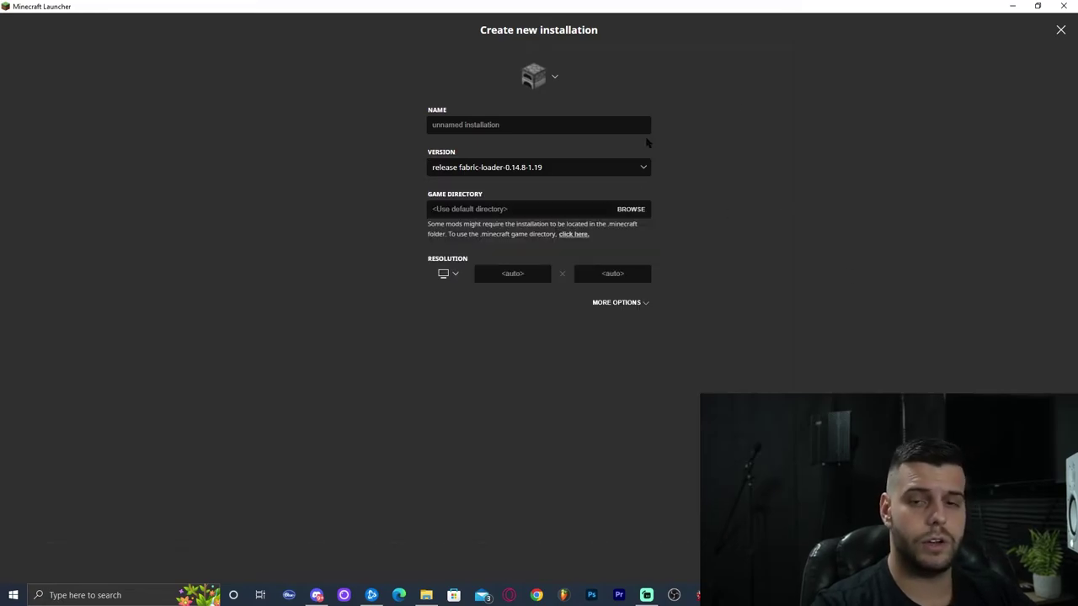
key(Escape)
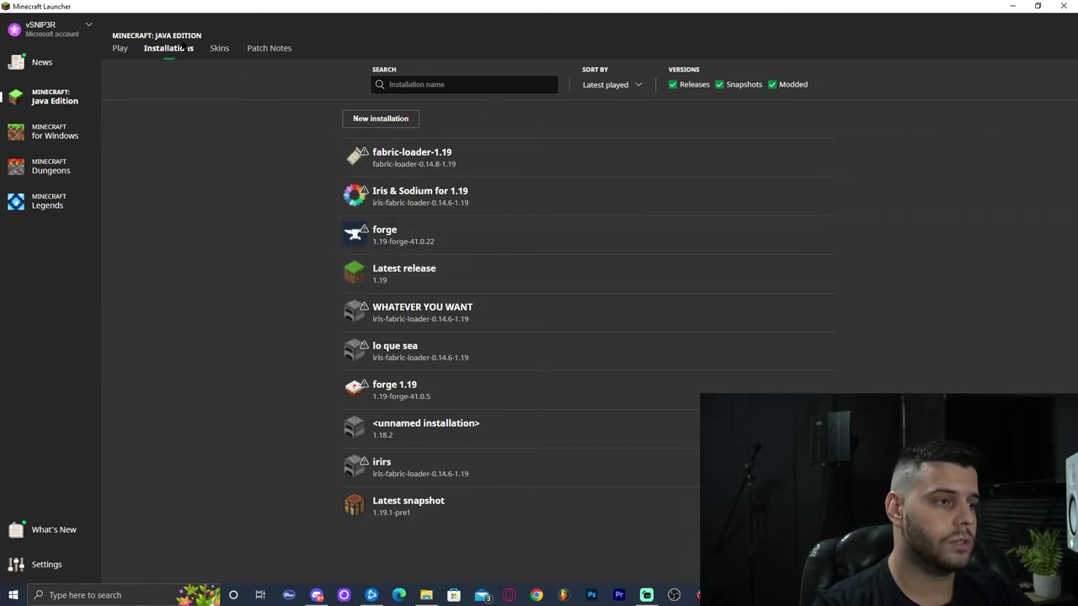
click(119, 52)
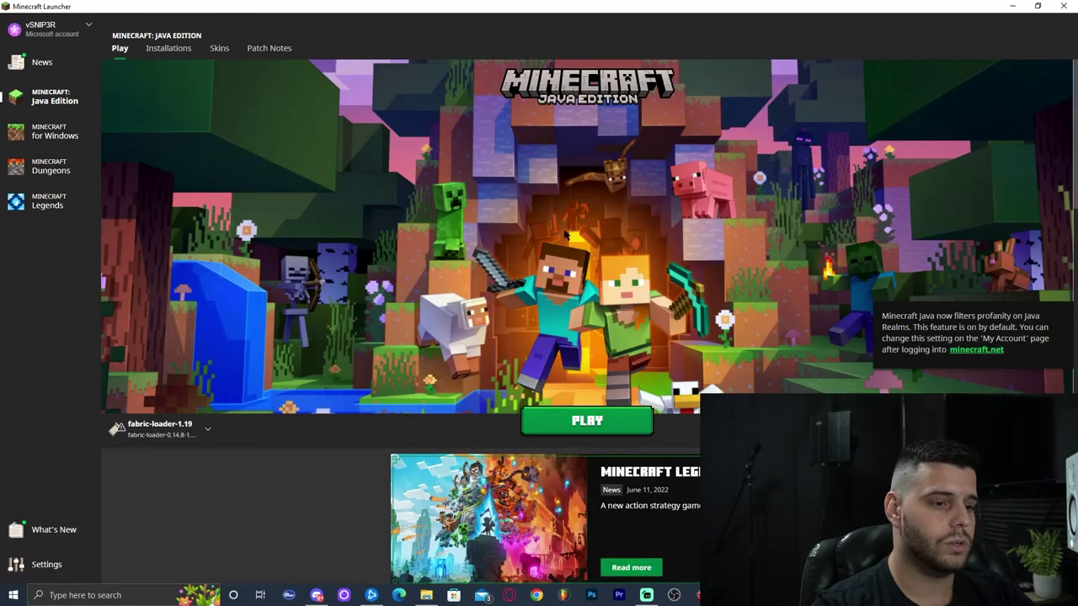
click(160, 51)
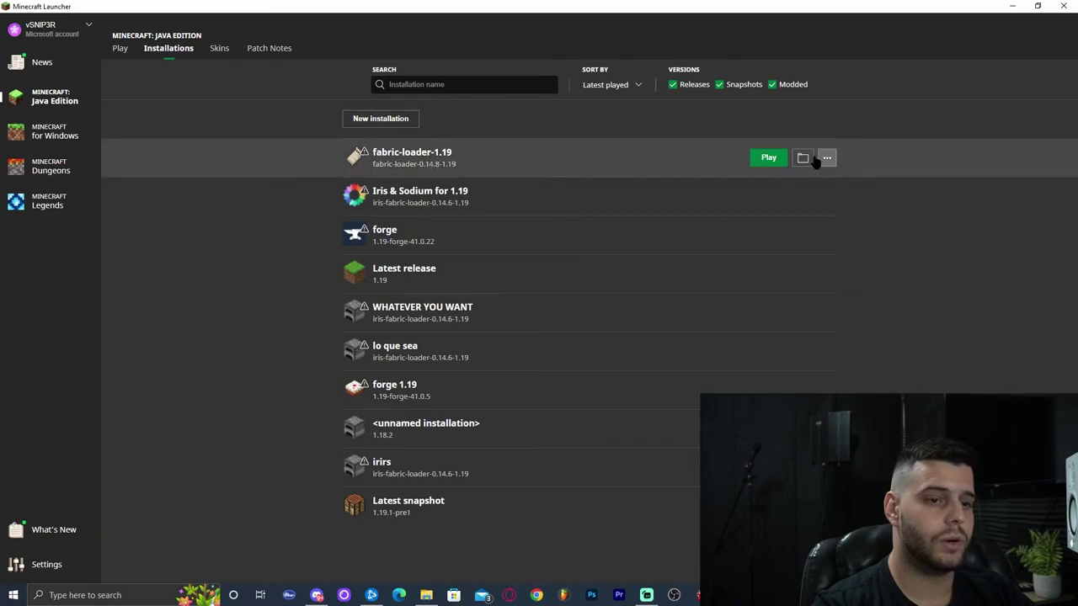
- Open the fabric installation's .minecraft folder and delete the old WorldEdit Forge jar from mods
click(802, 158)
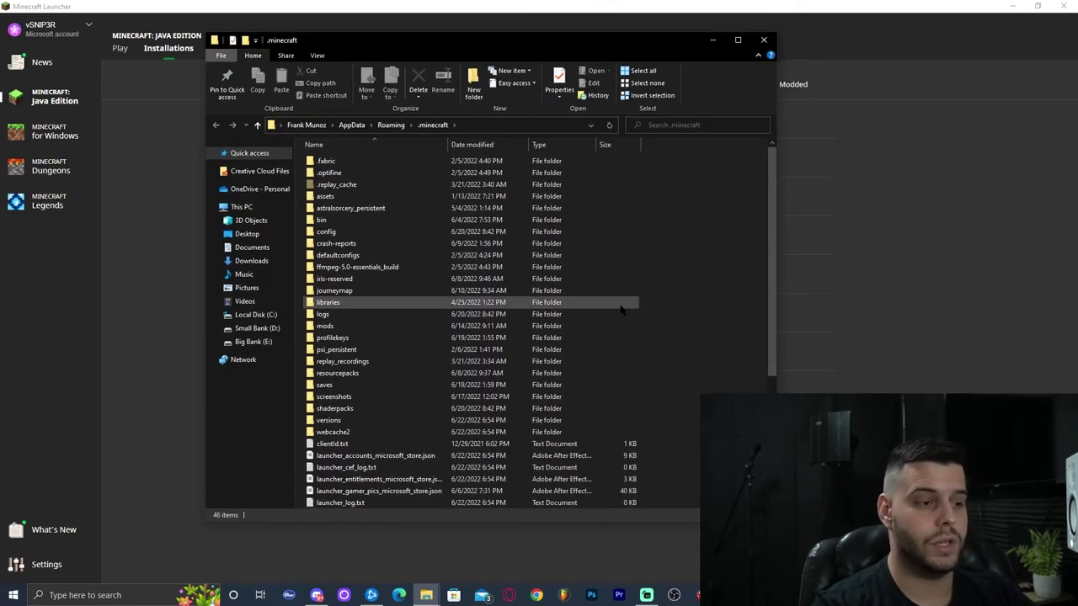
double_click(335, 328)
drag(495, 291, 353, 139)
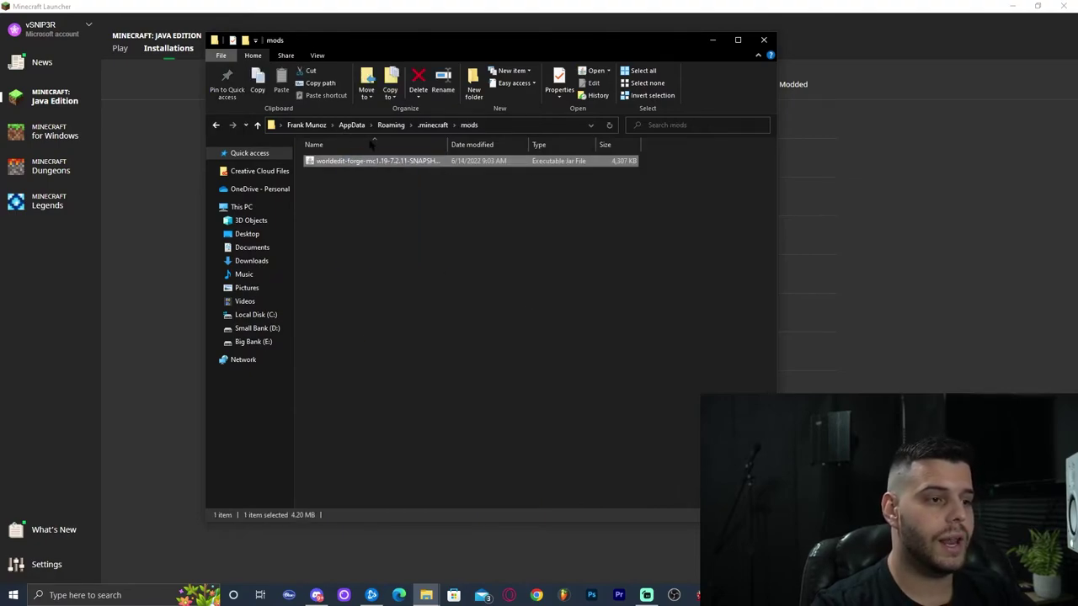
key(Delete)
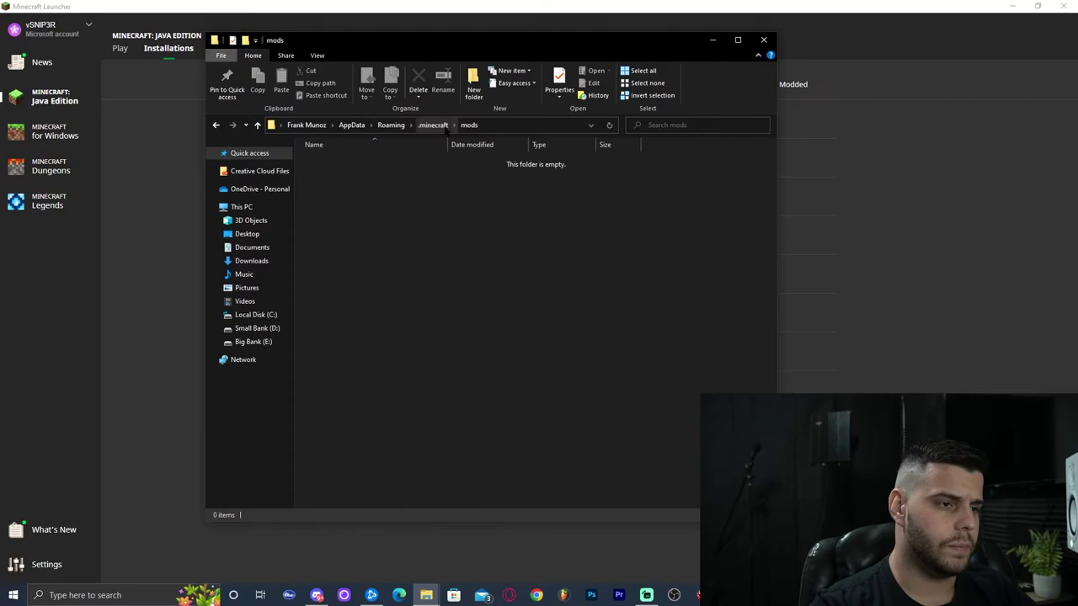
- Back in .minecraft, delete the old mods folder itself
click(433, 125)
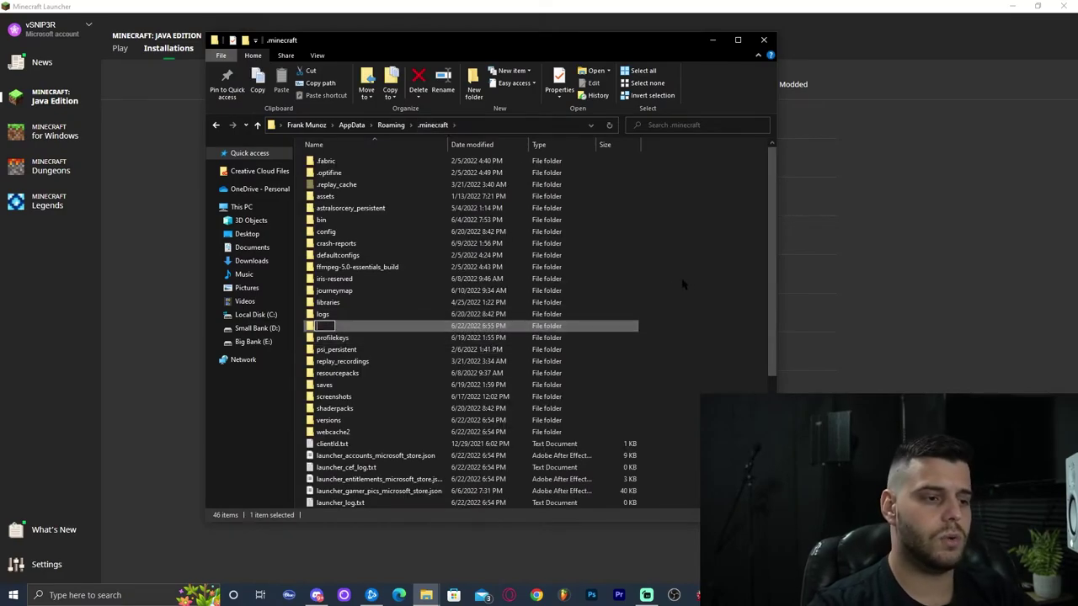
key(Delete)
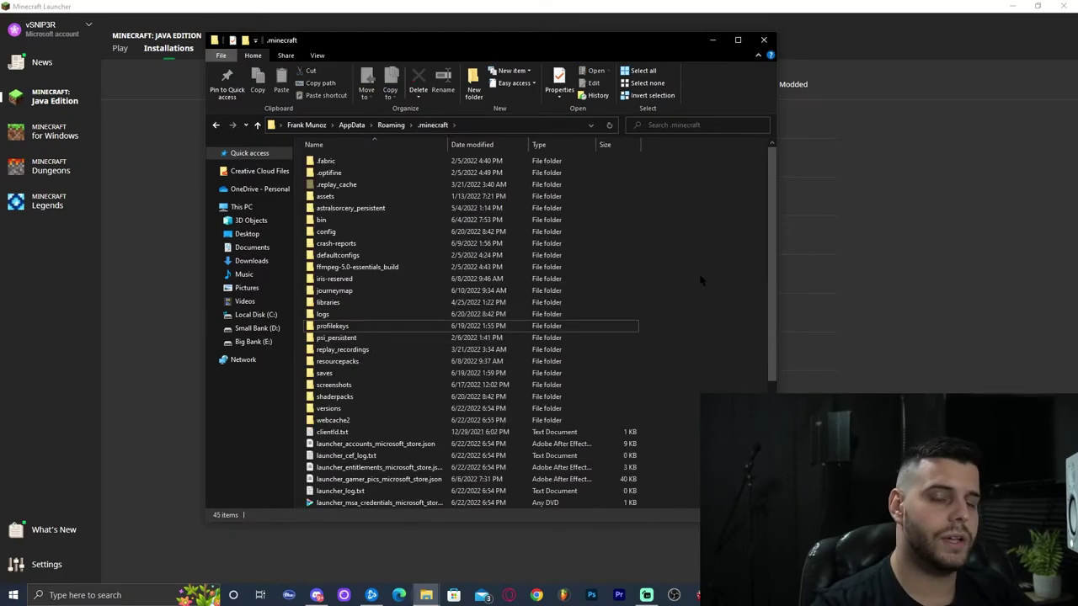
mouse_move(706, 44)
mouse_down()
mouse_move(525, 79)
mouse_move(722, 49)
mouse_up()
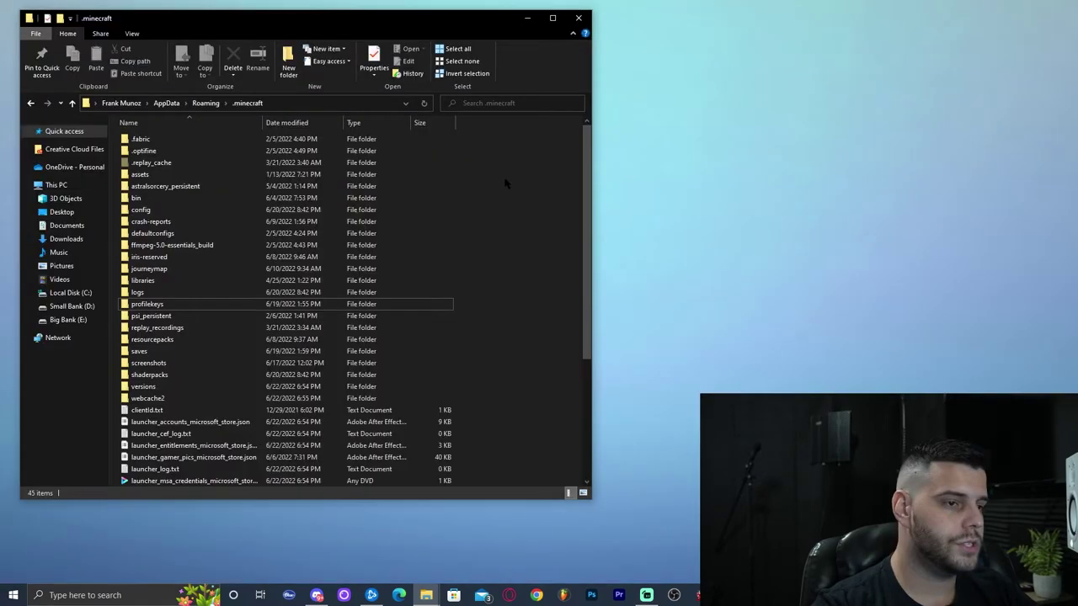
- Create a new folder named mods in .minecraft and open it
right_click(505, 179)
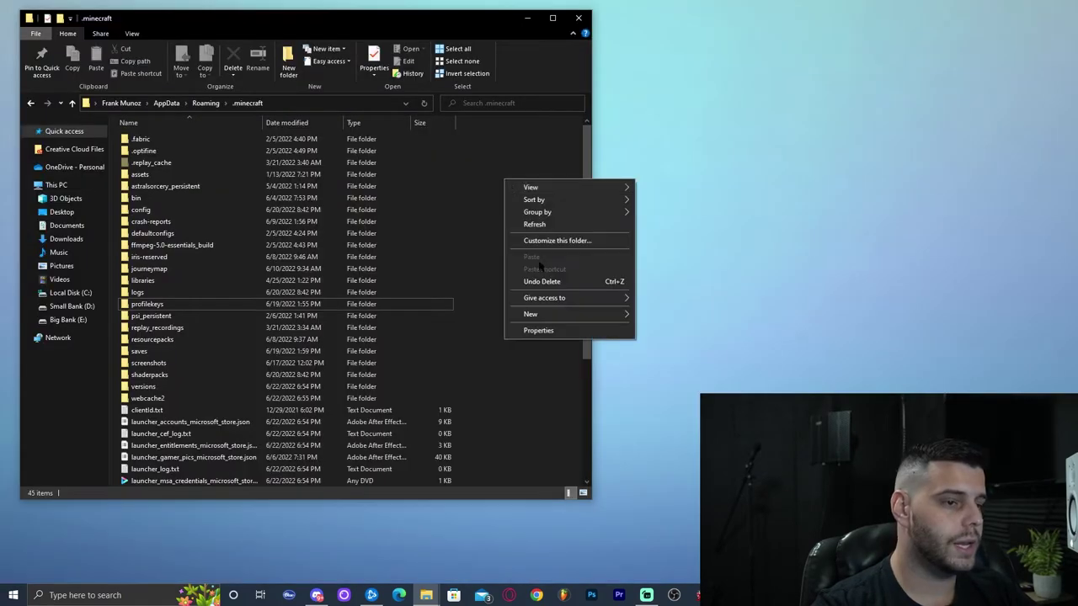
click(572, 314)
click(660, 316)
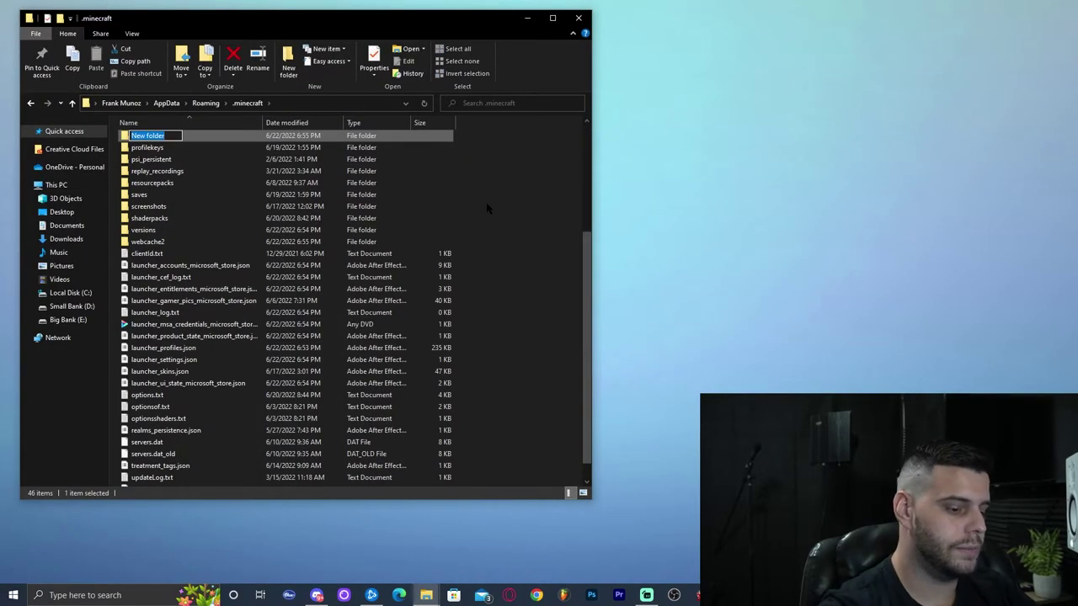
text(mods)
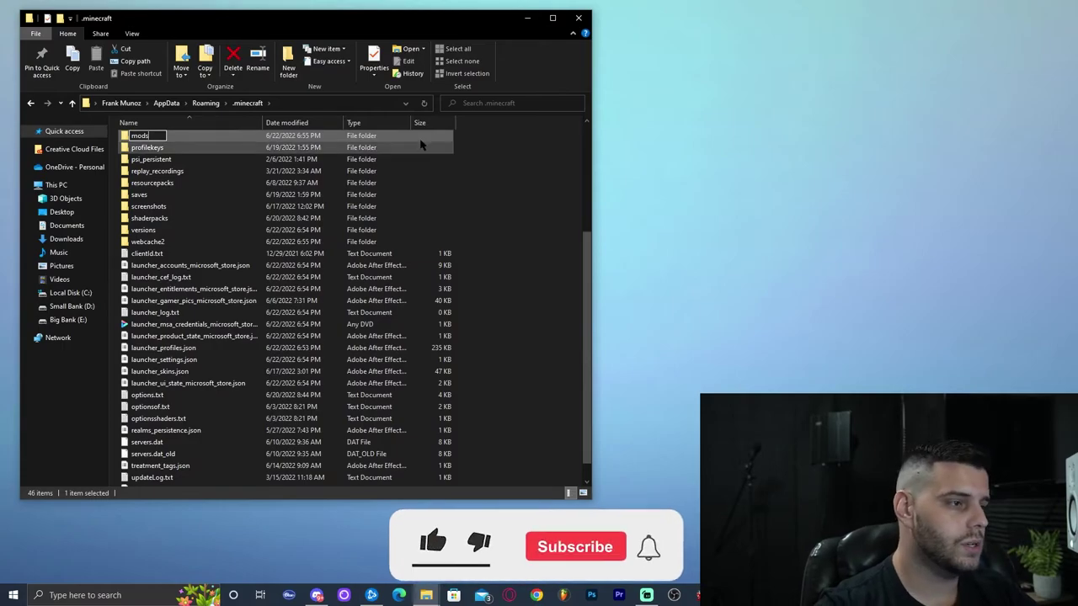
click(500, 169)
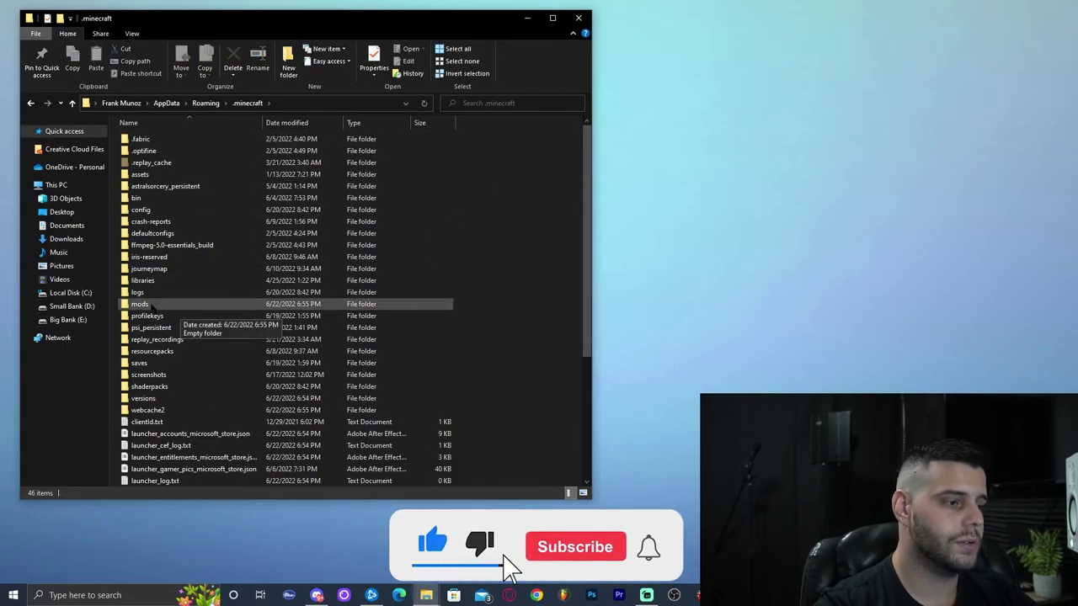
double_click(143, 304)
- Move fabric-api-0.56.1+1.19.jar and worldedit-mod-7.2.11-beta-01.jar into mods, refresh, and close Explorer
drag(768, 17, 770, 21)
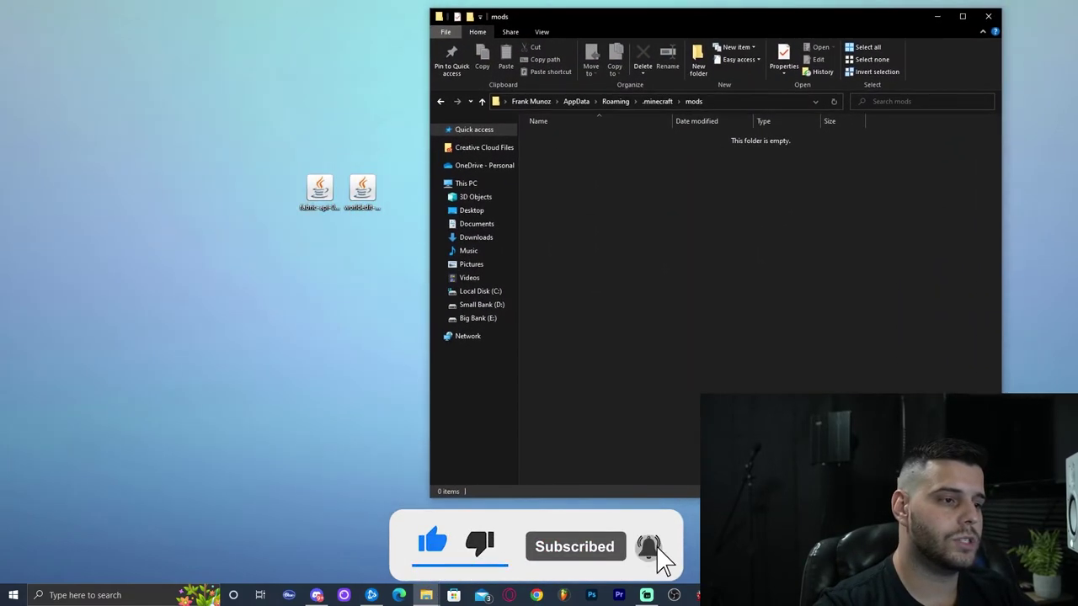
click(356, 200)
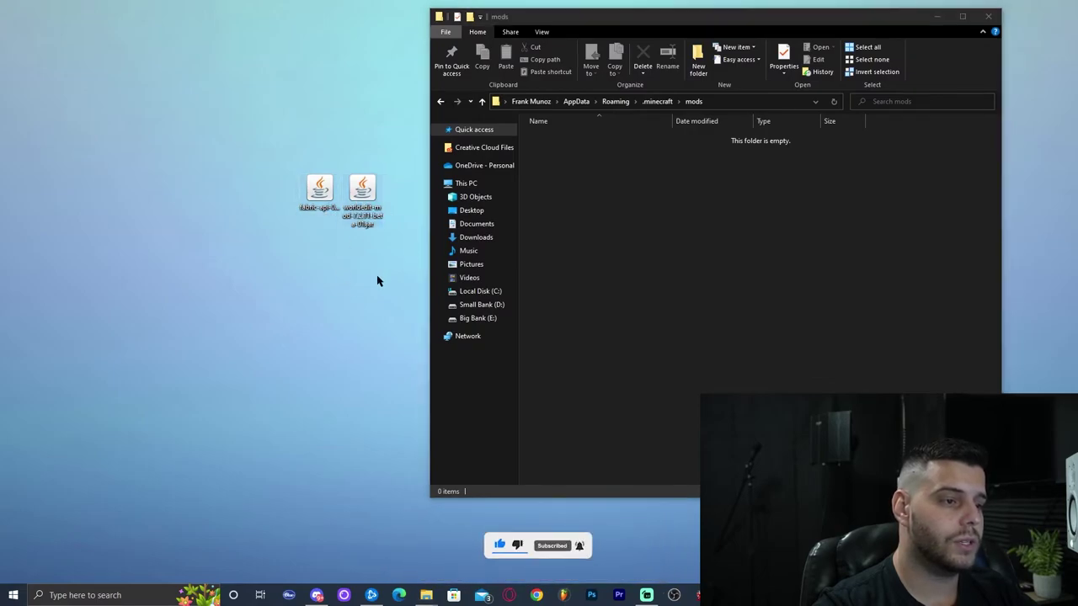
drag(305, 157, 374, 221)
drag(362, 202, 597, 294)
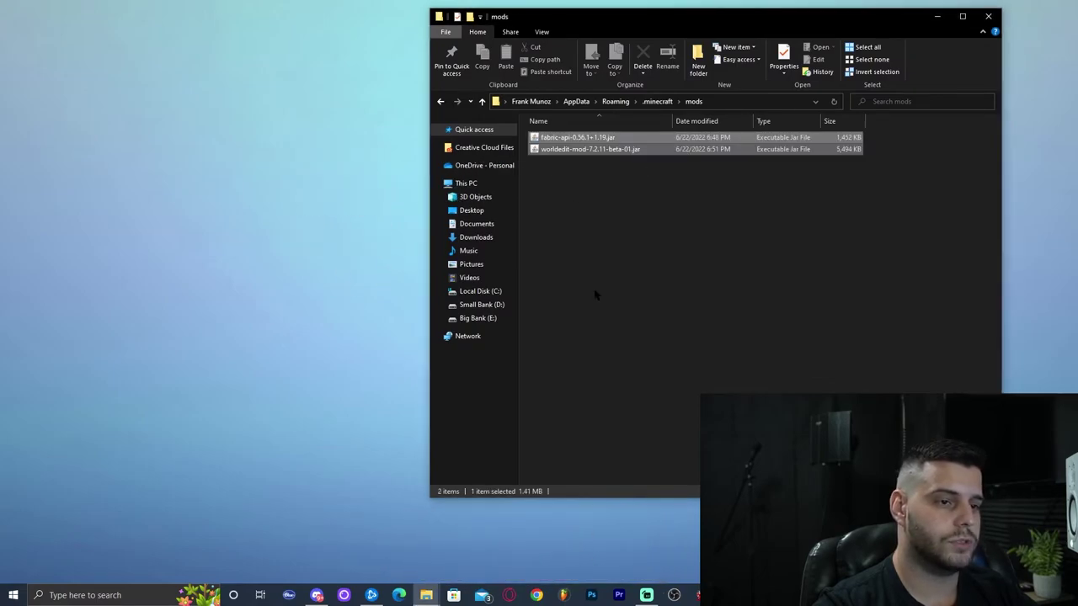
right_click(625, 199)
click(655, 243)
drag(589, 16, 337, 0)
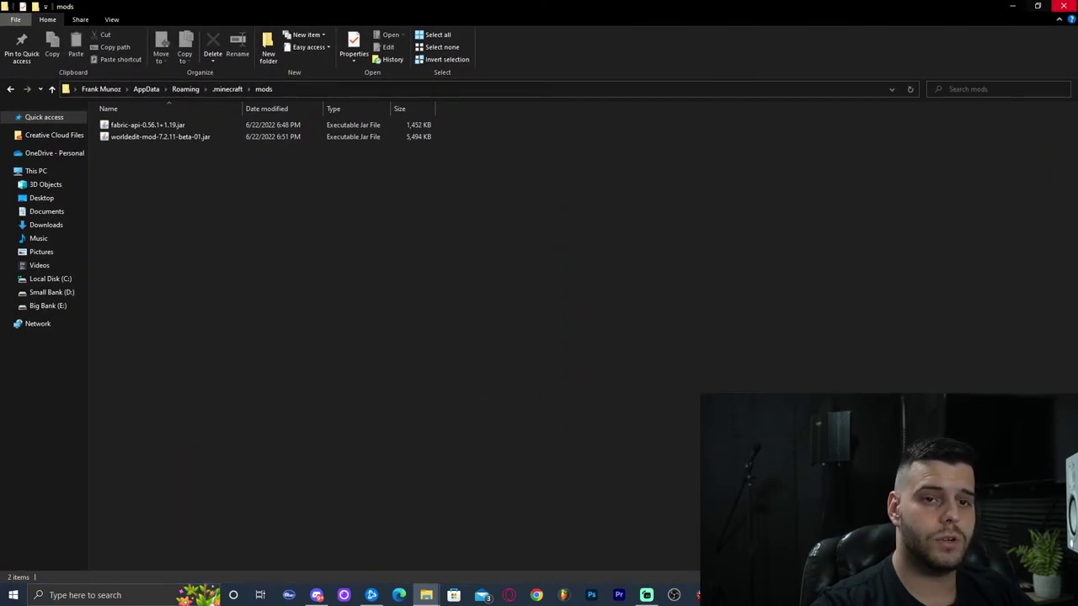
click(1064, 6)
key(alt+Tab)
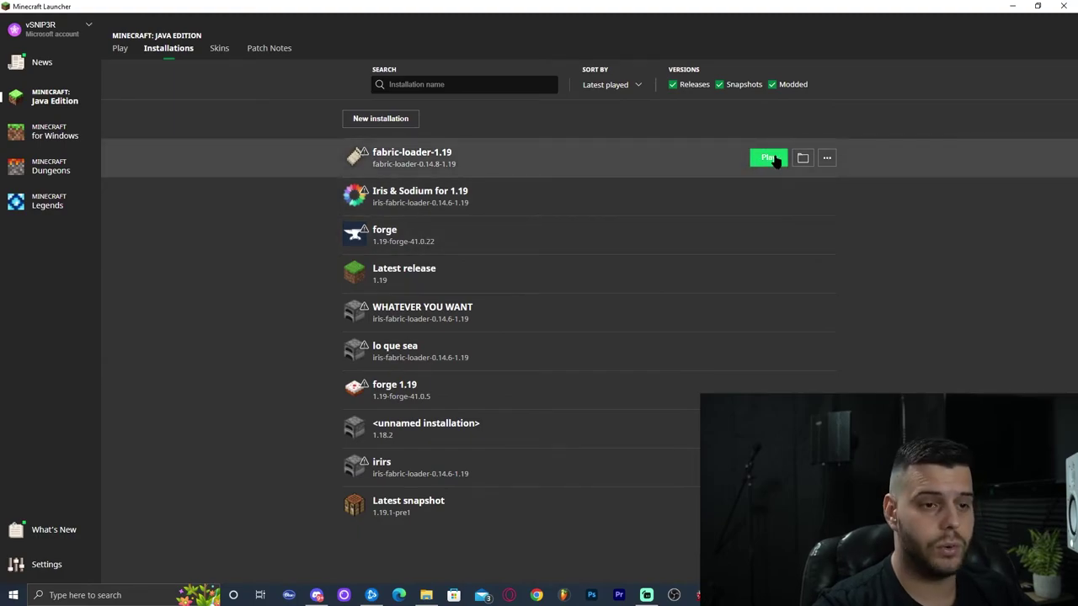
- Launch fabric-loader-1.19, accepting the 'I understand the risks' modified-installation warning
click(768, 158)
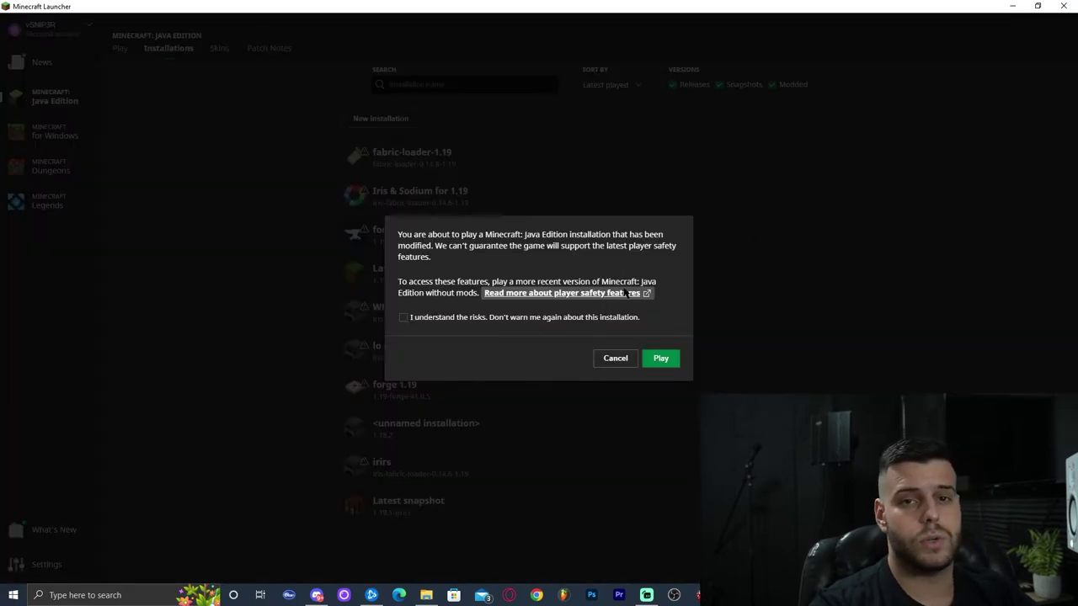
click(403, 318)
click(667, 359)
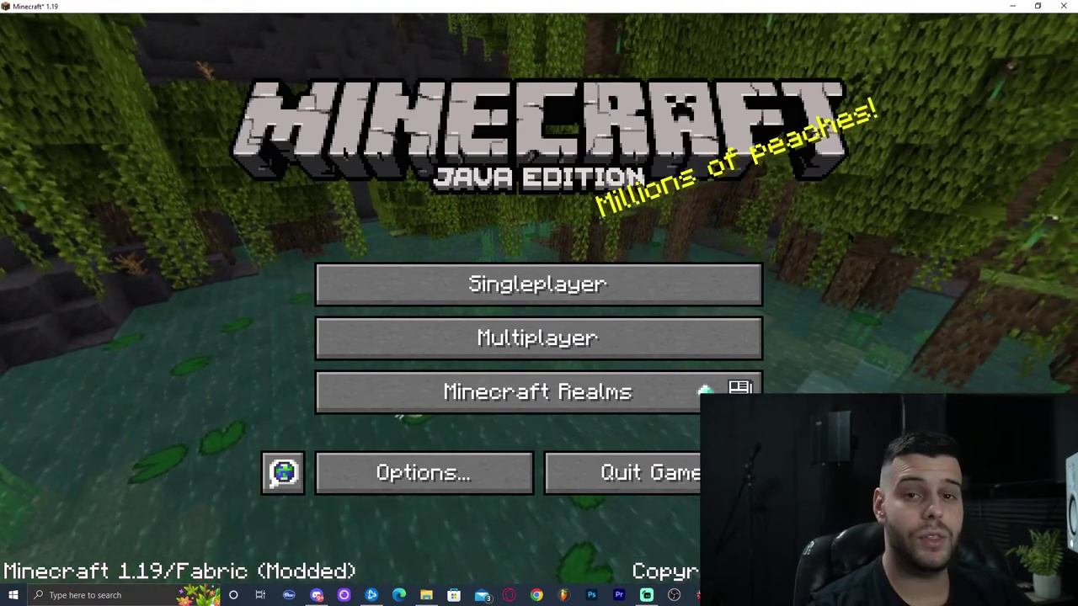
- Generate a new singleplayer world via Singleplayer > Create New World and load into it
click(538, 283)
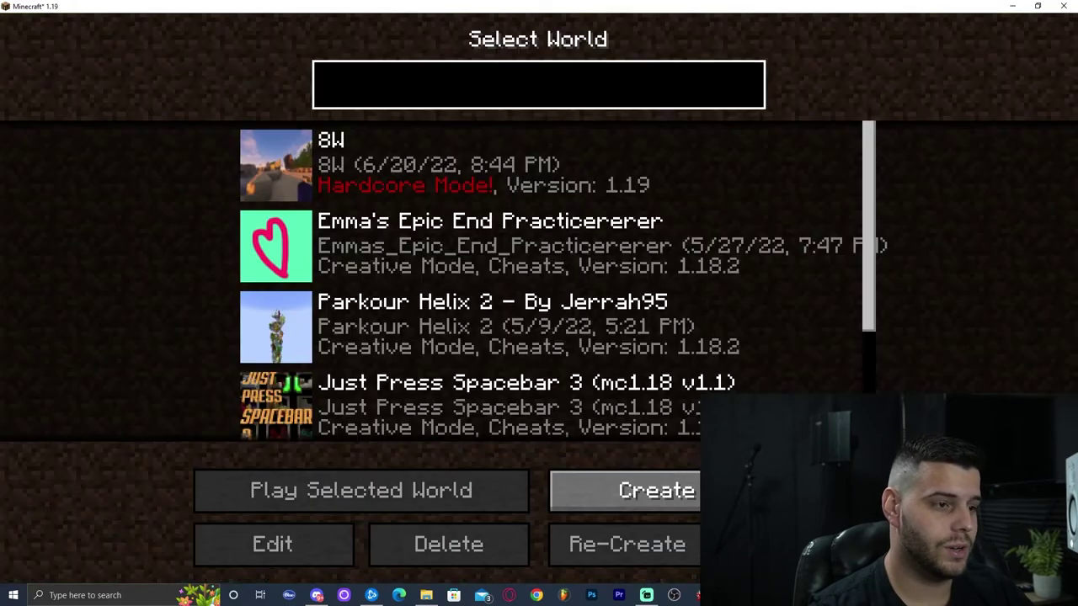
click(551, 473)
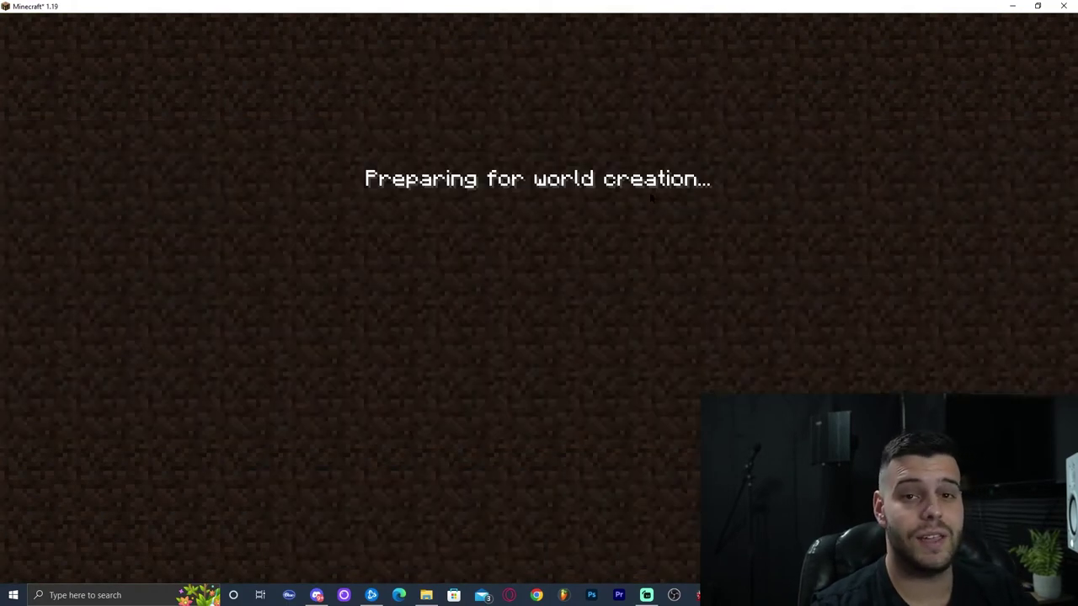
click(359, 544)
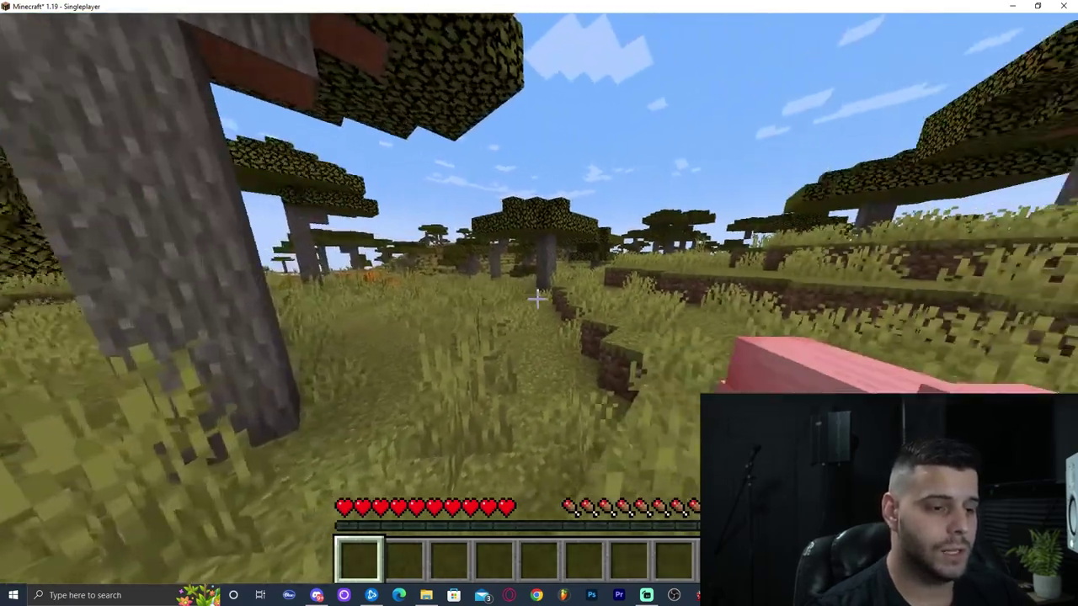
- Open the world to LAN with Allow Cheats set to ON
key(Escape)
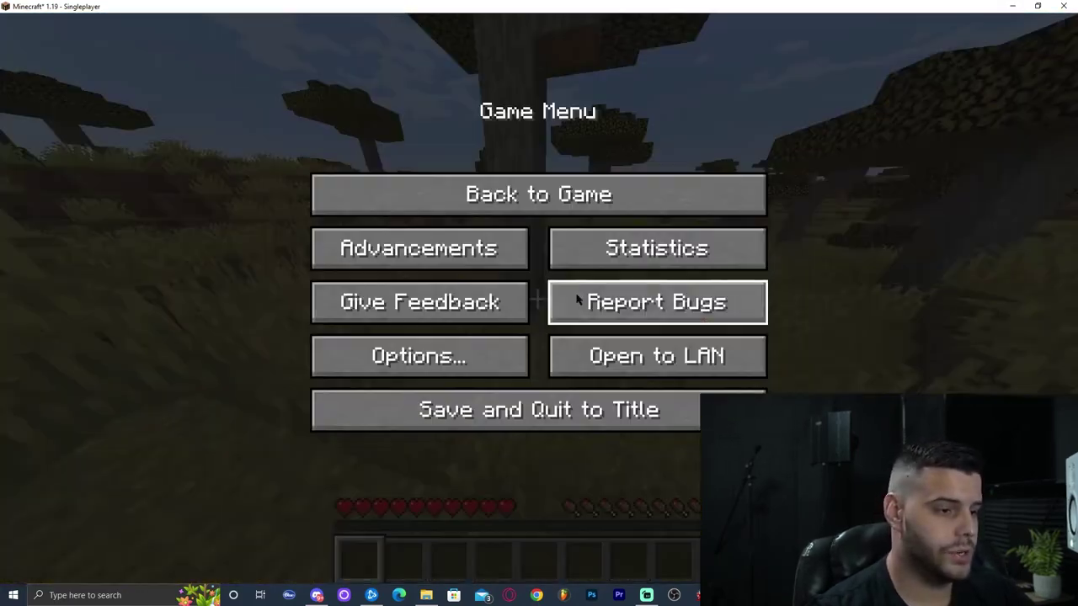
click(635, 361)
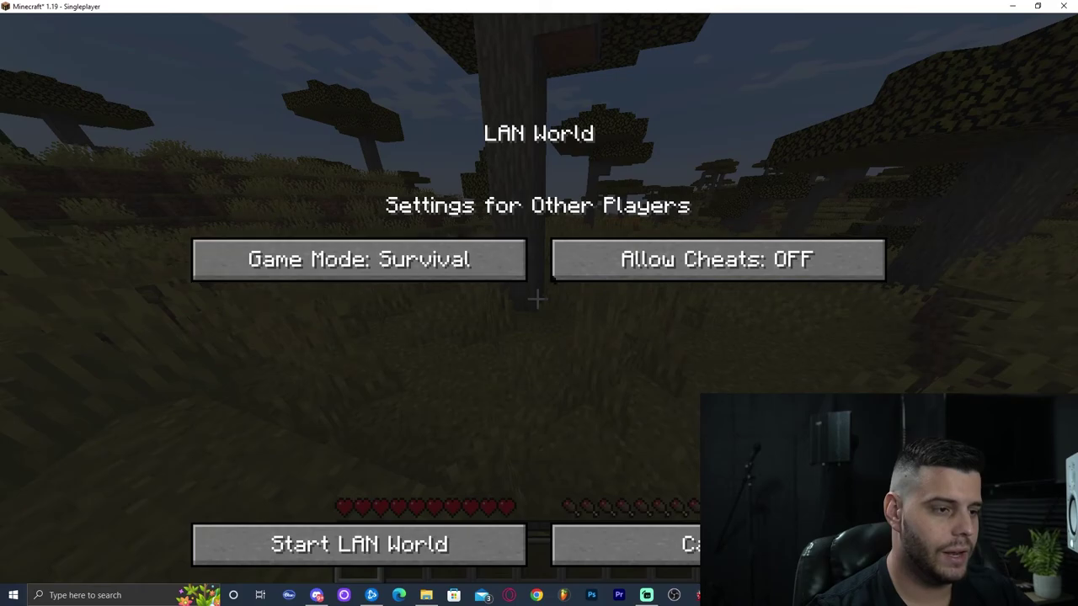
click(695, 268)
click(336, 560)
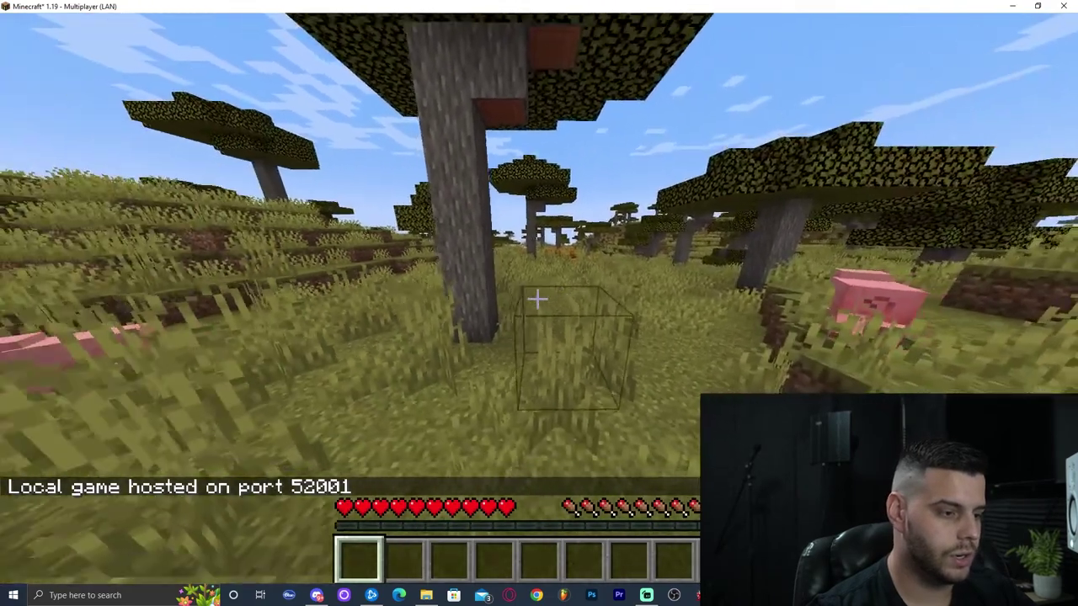
- Run WorldEdit's //brush command in chat, then switch to third-person view
key(slash)
text(//)
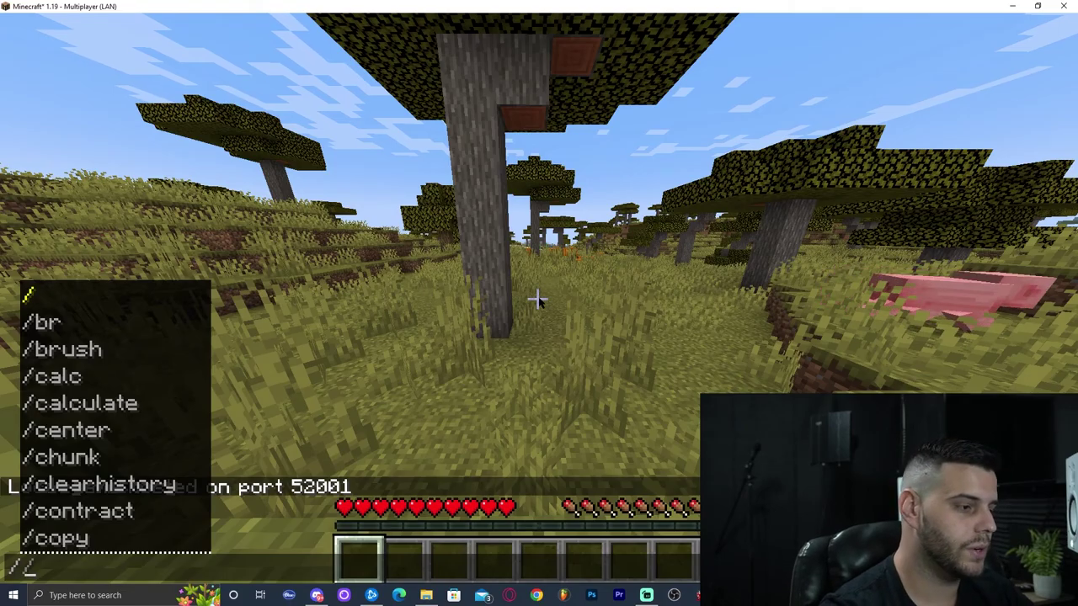
key(BackSpace)
text(brush)
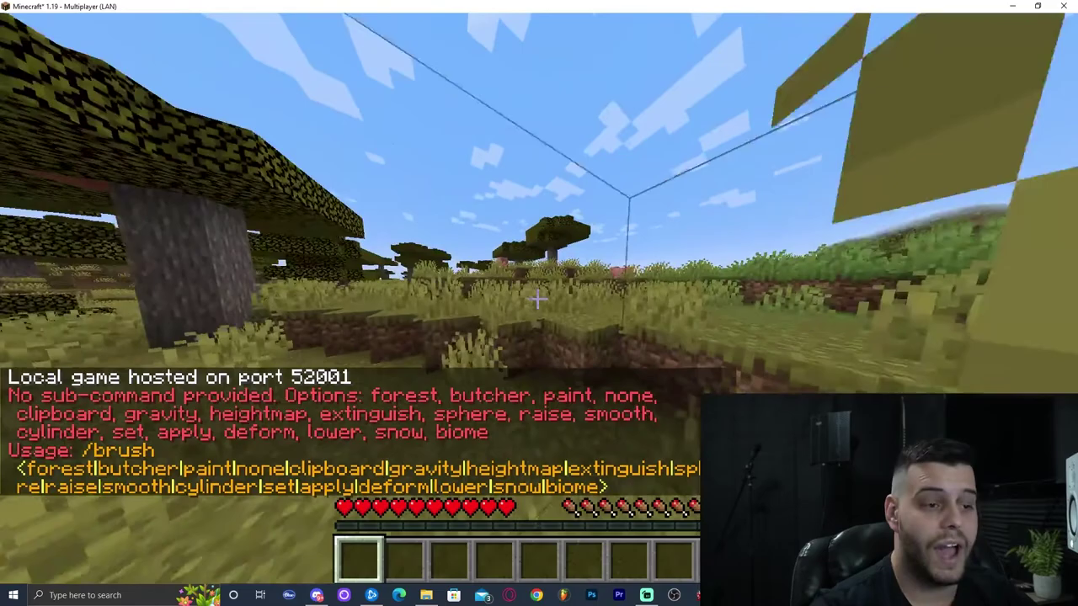
text(w)
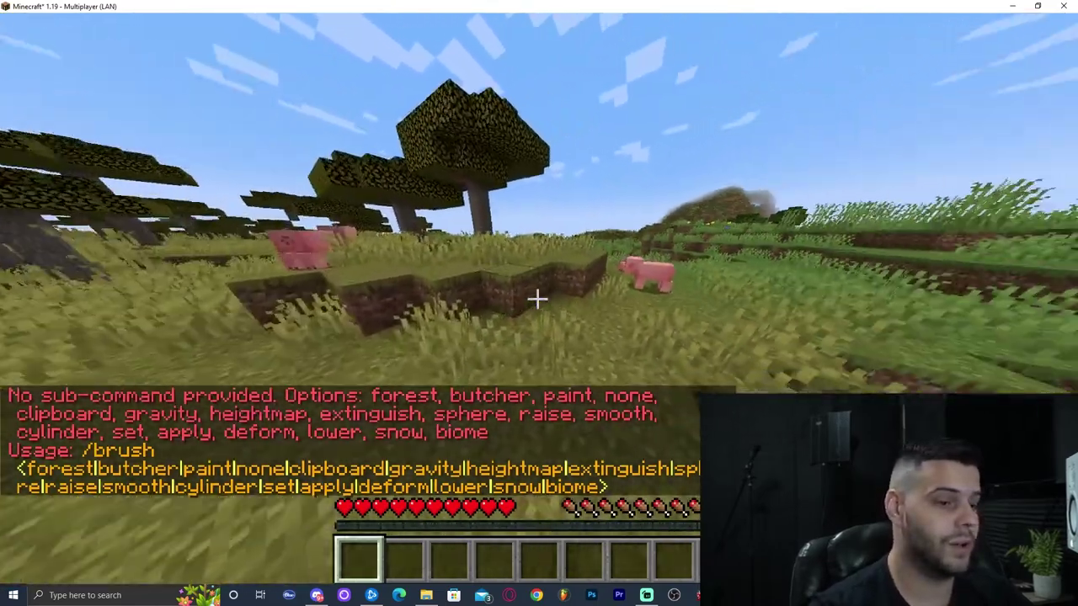
text(w)
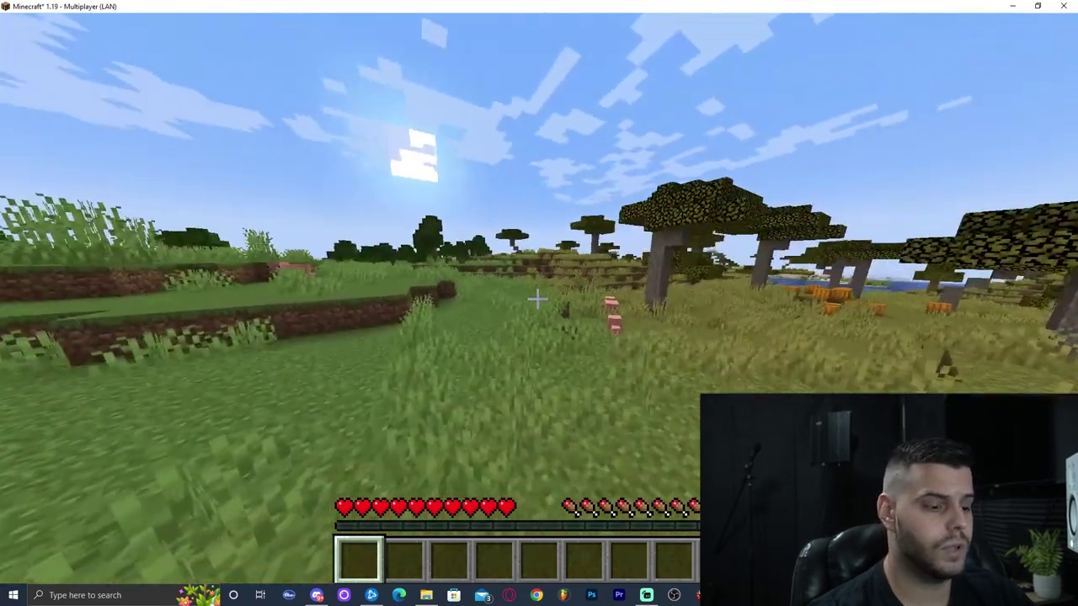
key(F5)
key(F5)
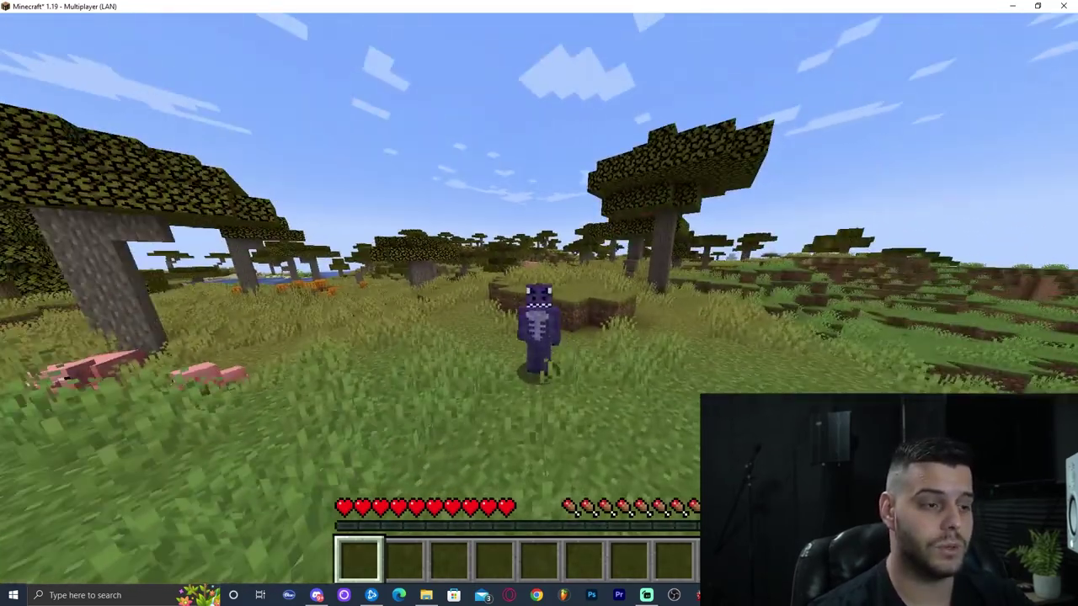